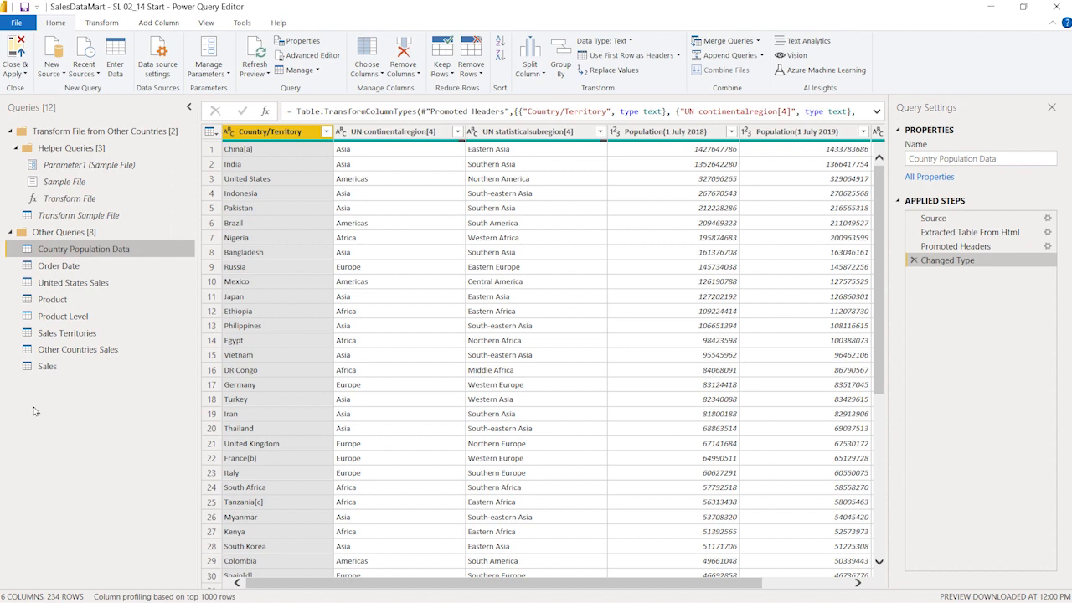
# Step: Create a new query group named Facts
pyautogui.rightClick(34, 410)
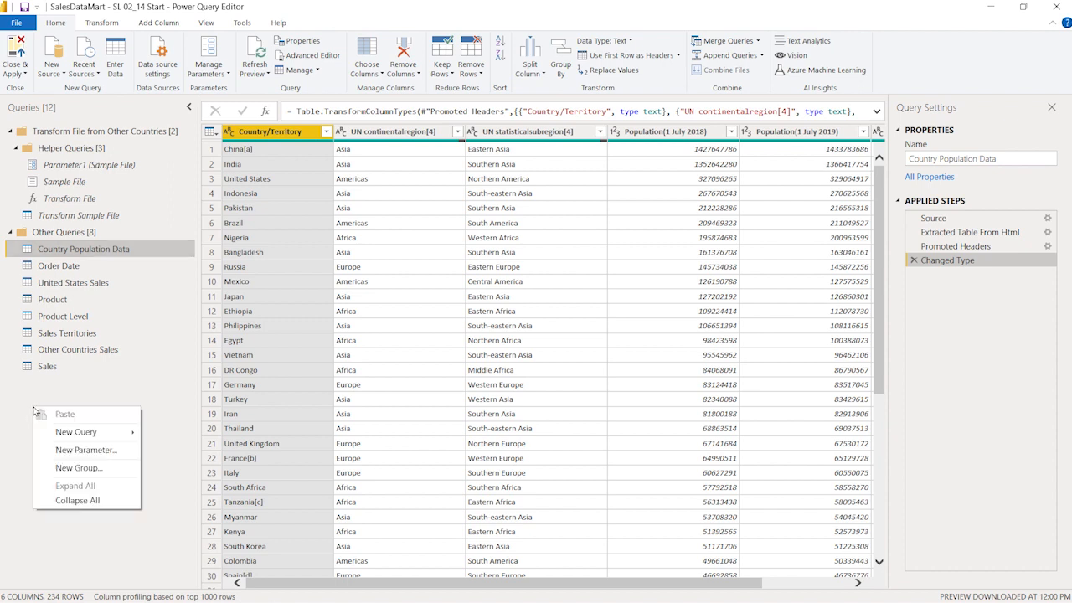
pyautogui.click(77, 467)
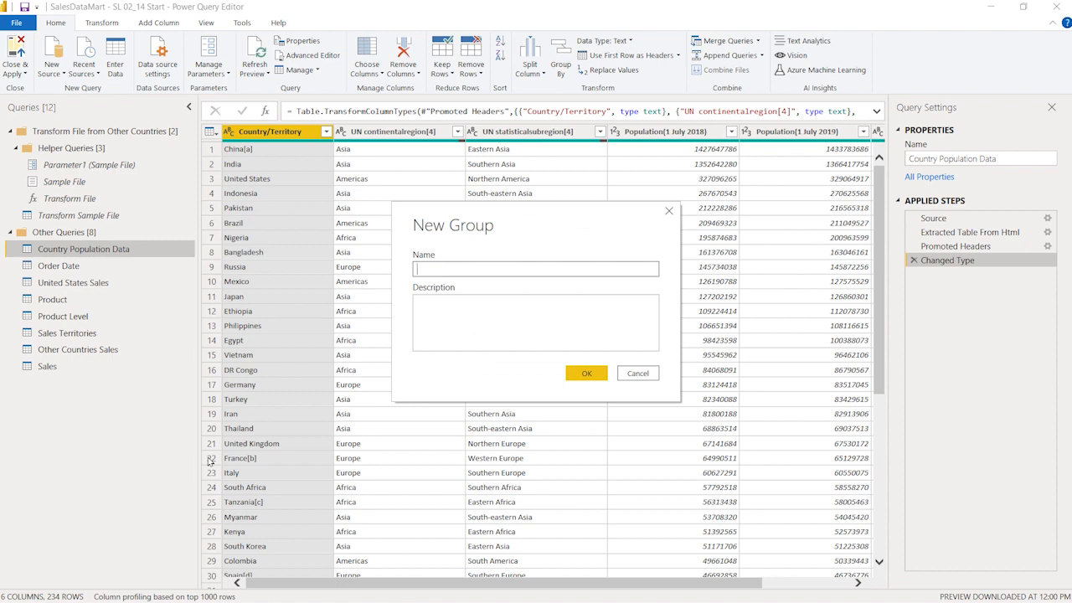
pyautogui.press('capslock')
pyautogui.write('F')
pyautogui.press('capslock')
pyautogui.write('acts')
pyautogui.press('Return')
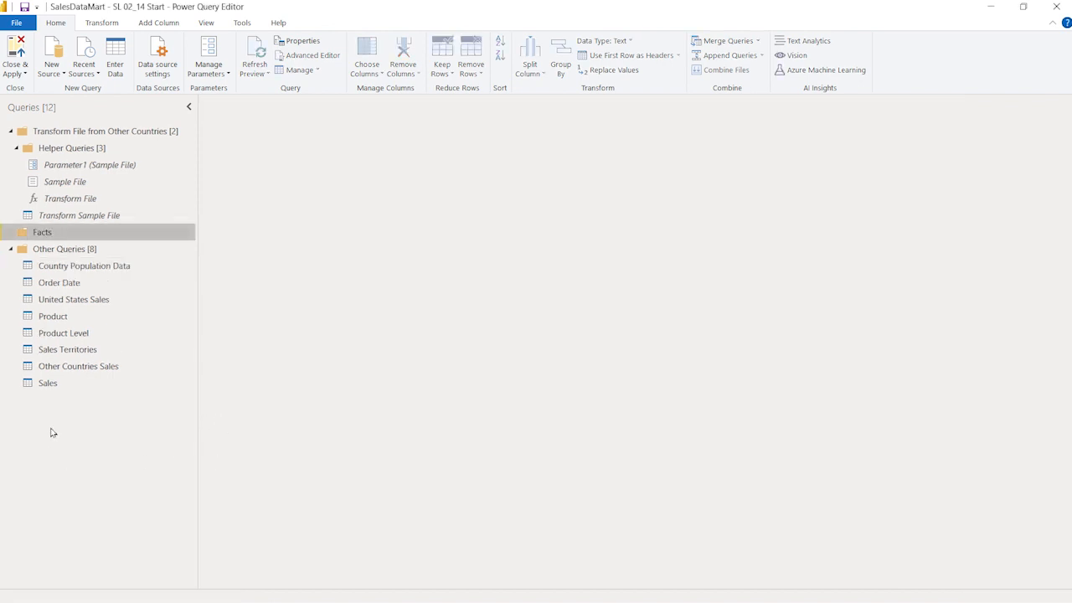
# Step: Create a new query group named Dimensions
pyautogui.rightClick(50, 432)
pyautogui.click(84, 489)
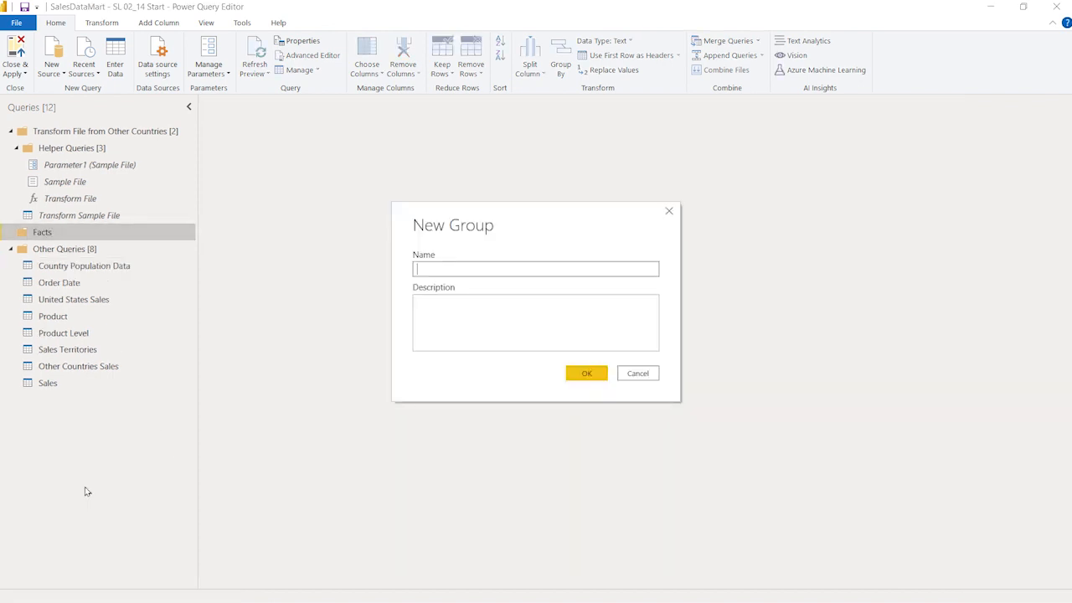
pyautogui.write('Dimensions')
pyautogui.click(595, 375)
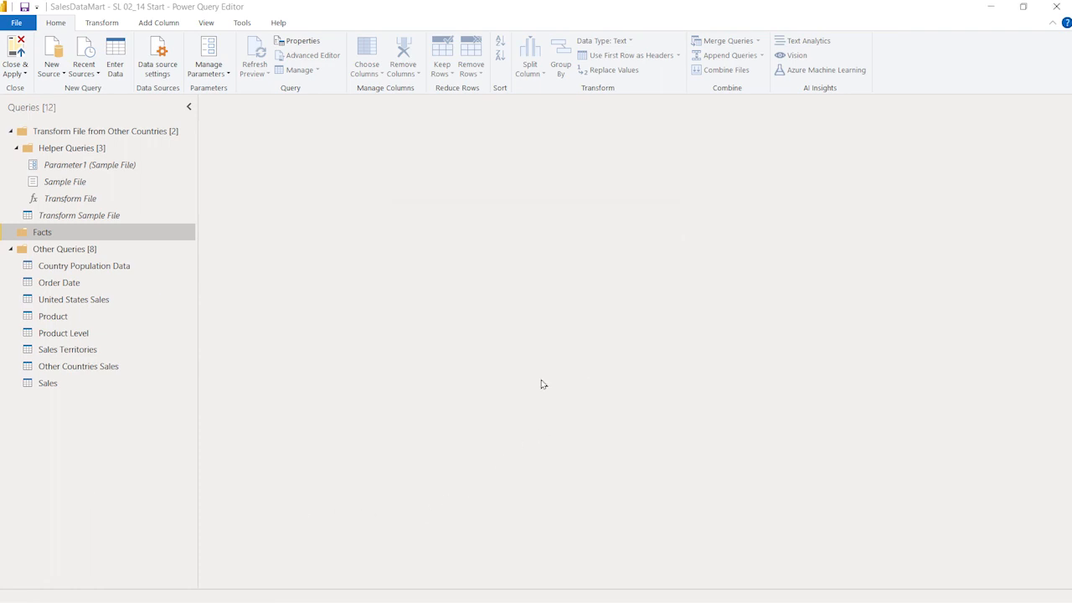
# Step: Create a new query group named Staging
pyautogui.rightClick(74, 441)
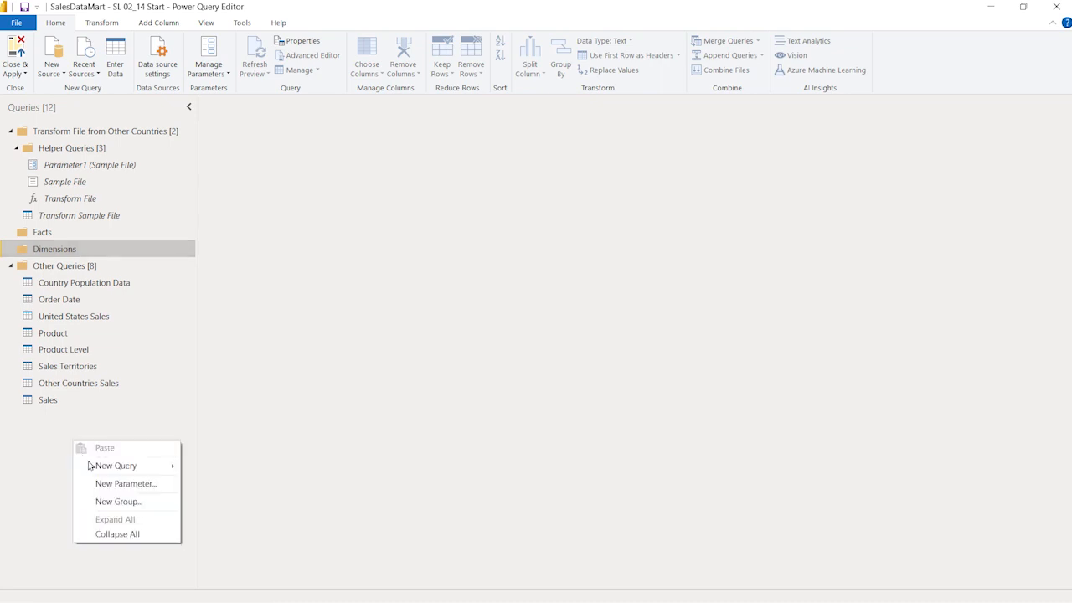
pyautogui.click(120, 500)
pyautogui.write('Staging')
pyautogui.press('Return')
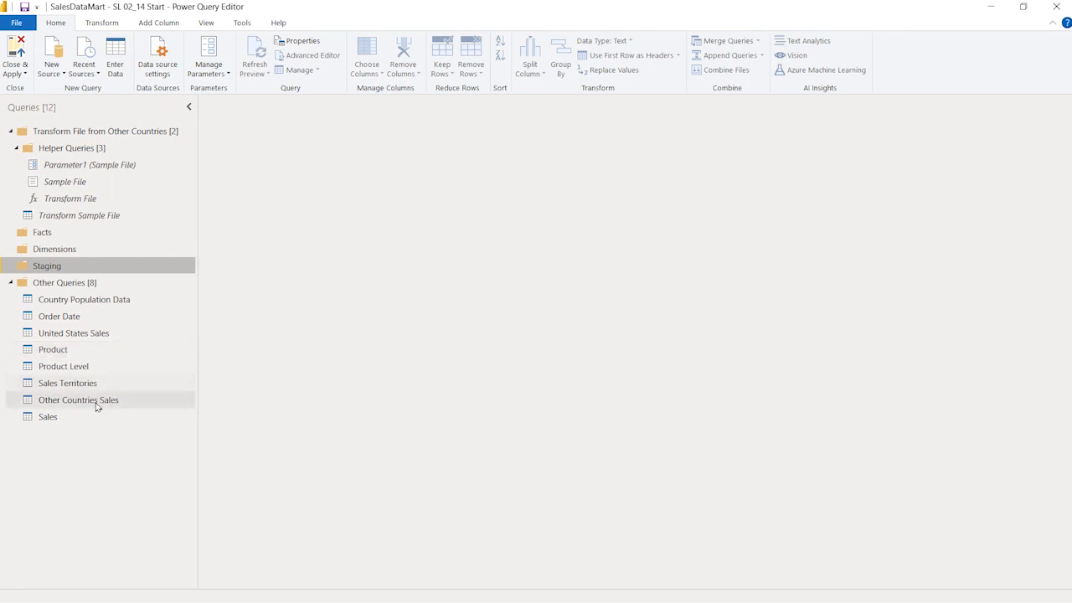
# Step: Move the Sales query into the Facts group, and the Order Date, Product and Sales Territories queries into Dimensions
pyautogui.click(56, 417)
pyautogui.moveTo(75, 421); pyautogui.dragTo(80, 238)
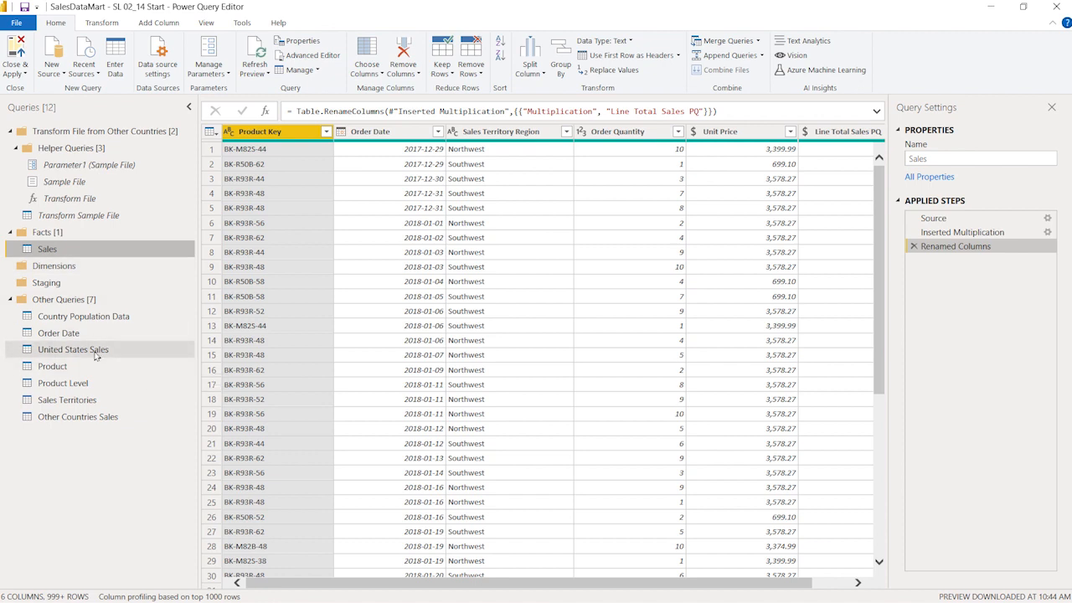
pyautogui.moveTo(79, 334); pyautogui.dragTo(84, 280)
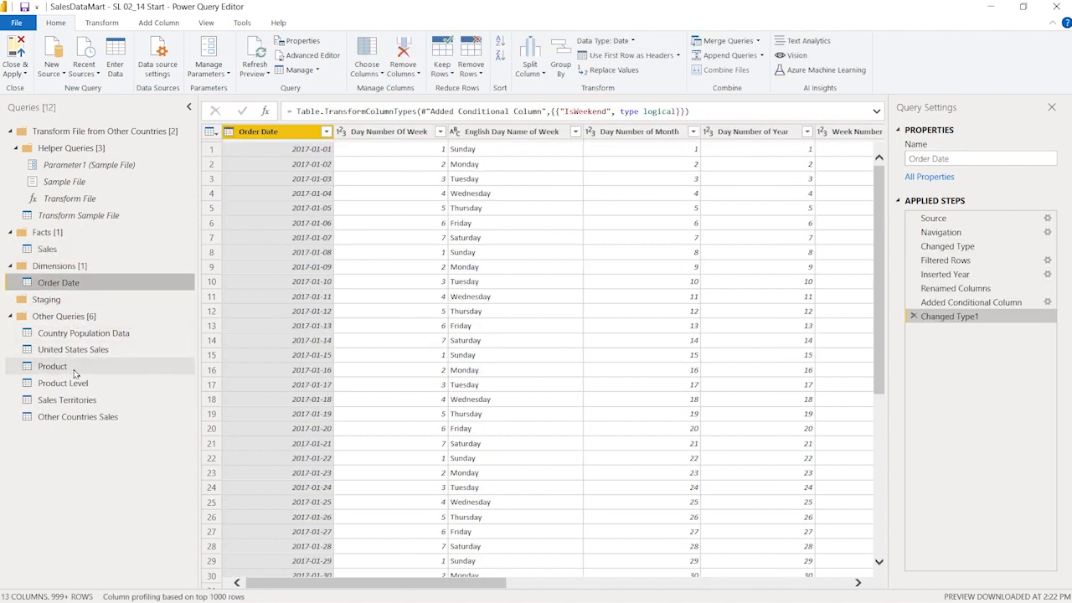
pyautogui.moveTo(80, 353); pyautogui.dragTo(82, 284)
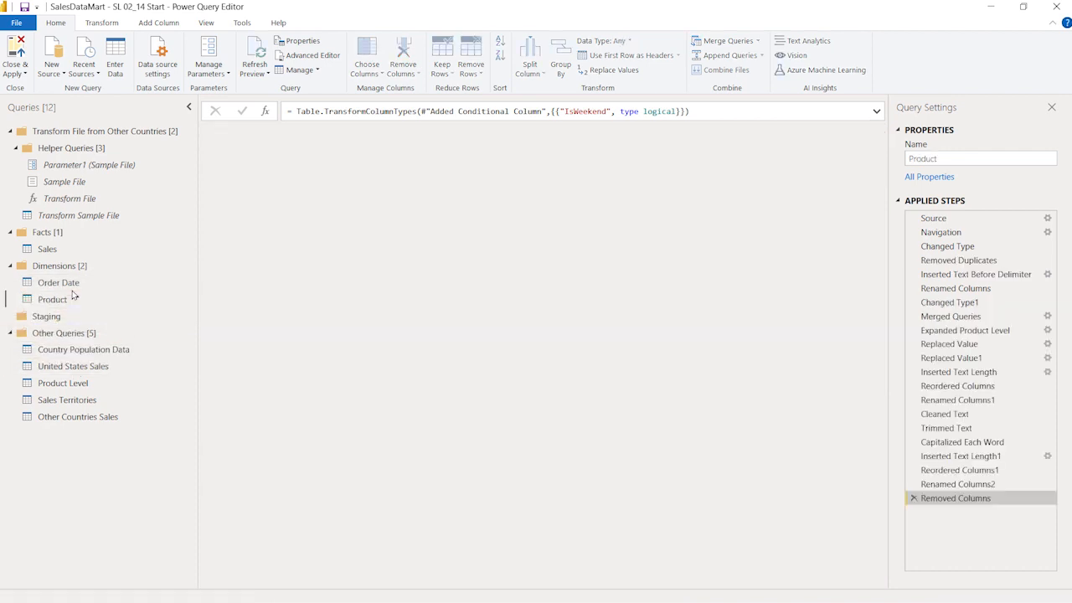
pyautogui.moveTo(84, 399); pyautogui.dragTo(85, 316)
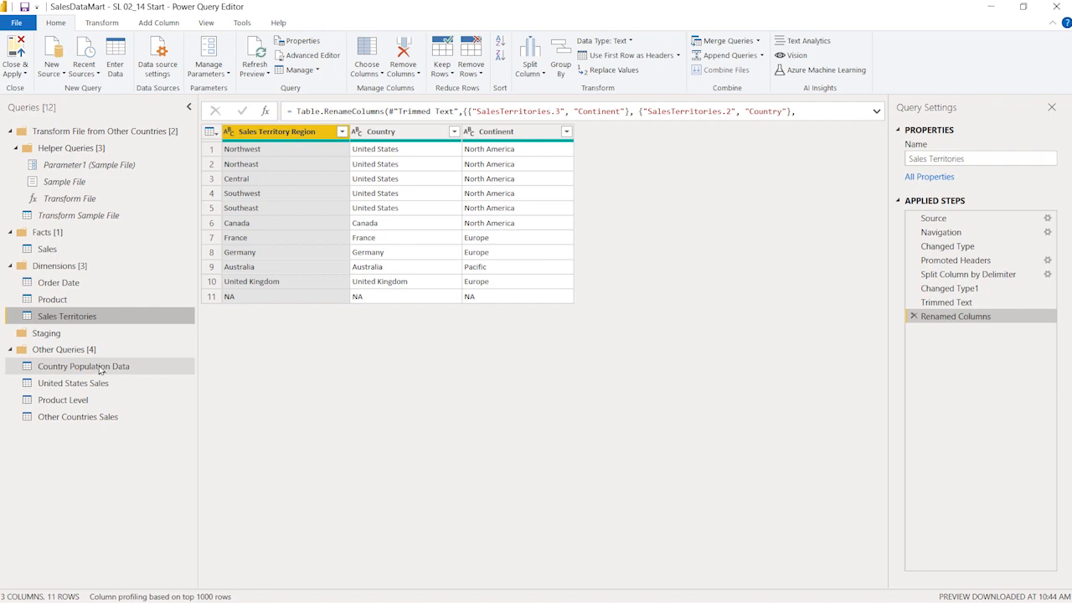
# Step: Move the Country Population Data, United States Sales, Product Level and Other Countries Sales queries into the Staging group
pyautogui.moveTo(101, 361); pyautogui.dragTo(92, 345)
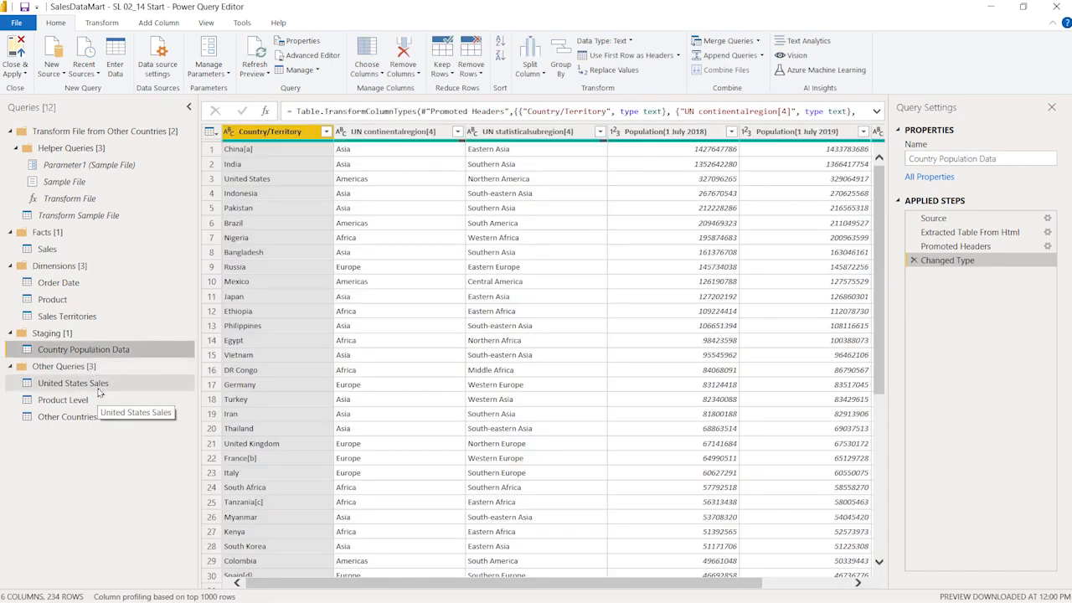
pyautogui.moveTo(106, 387); pyautogui.dragTo(106, 365)
pyautogui.moveTo(82, 408); pyautogui.dragTo(87, 373)
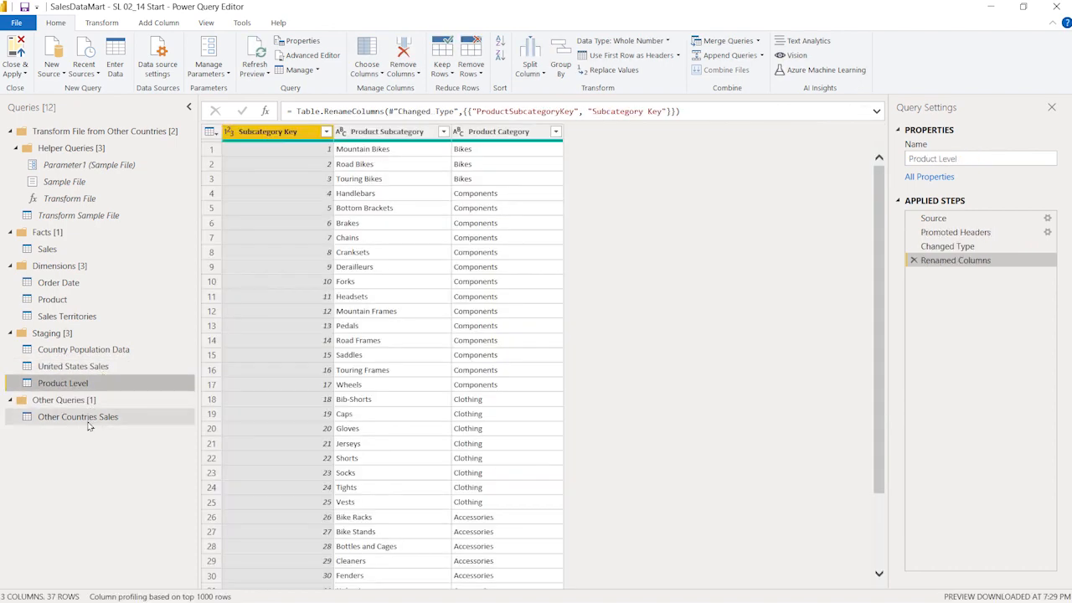
pyautogui.moveTo(106, 419); pyautogui.dragTo(105, 399)
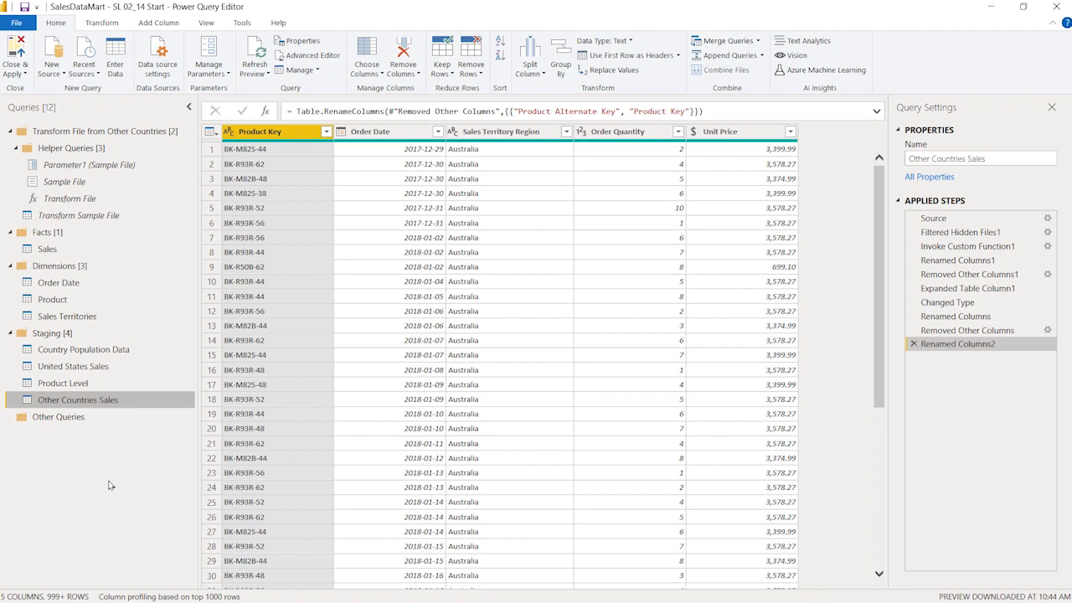
# Step: Apply the query changes, return to Power BI Desktop, and widen the Visualizations and Fields panes to review the full table names
pyautogui.click(23, 50)
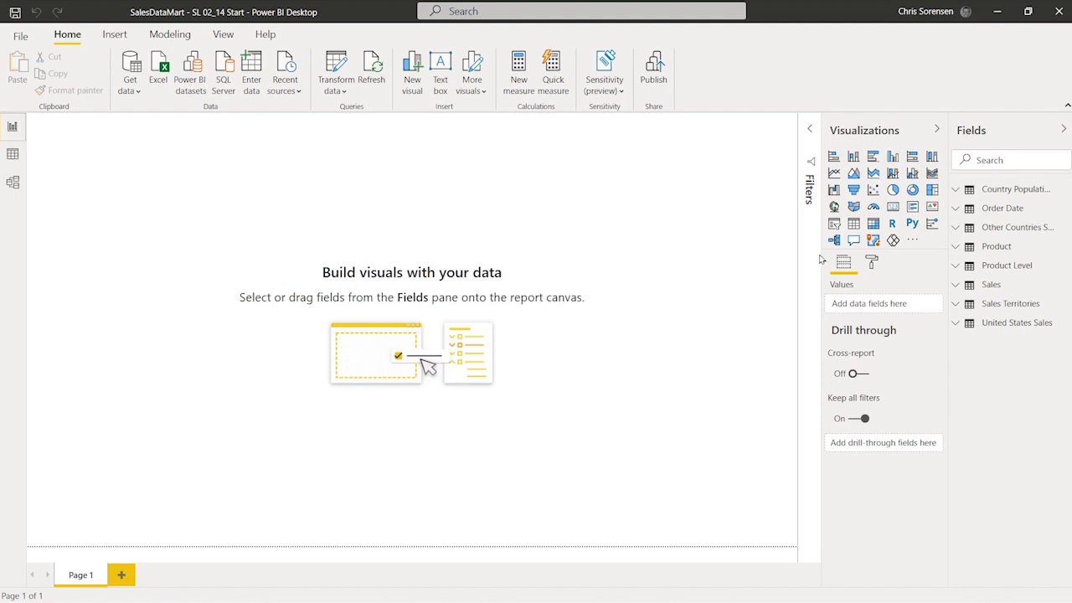
pyautogui.moveTo(820, 260); pyautogui.dragTo(707, 261)
pyautogui.moveTo(947, 233); pyautogui.dragTo(920, 240)
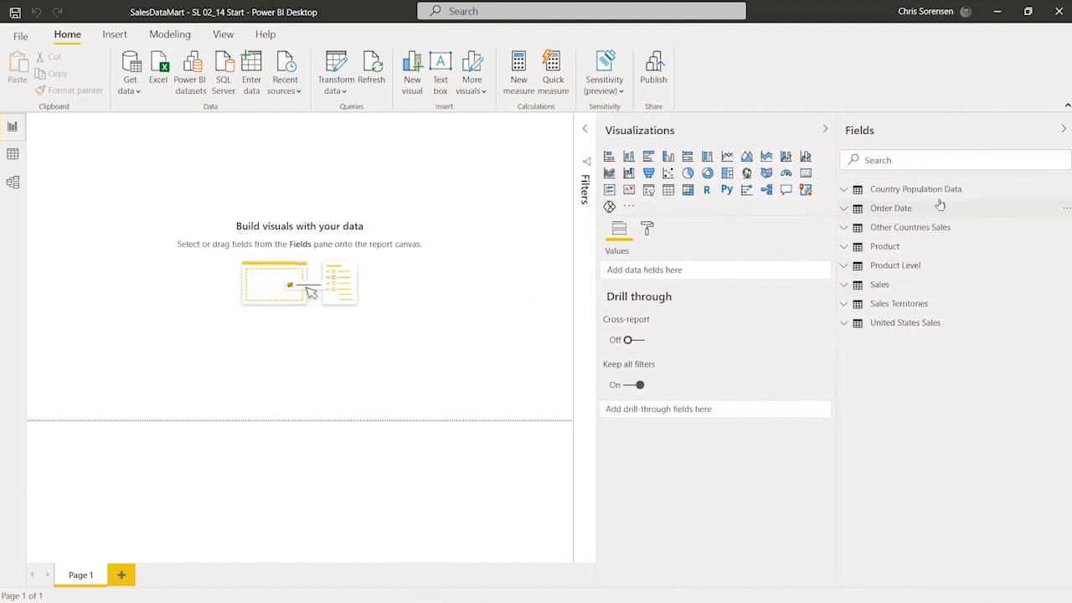
pyautogui.moveTo(955, 194)
pyautogui.moveTo(978, 227)
pyautogui.moveTo(956, 268)
pyautogui.moveTo(941, 286)
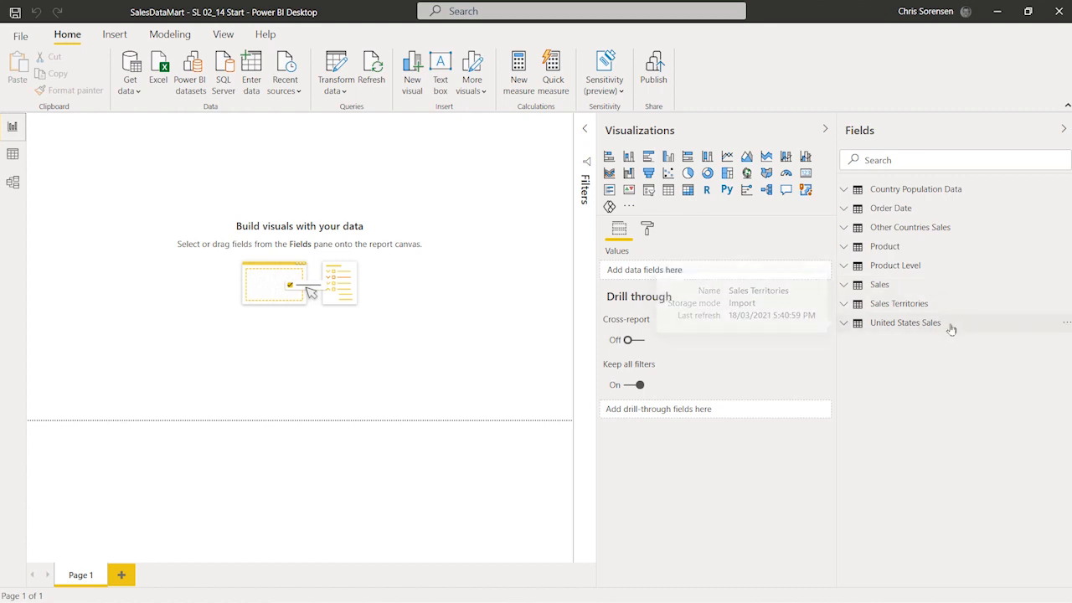
pyautogui.moveTo(926, 333)
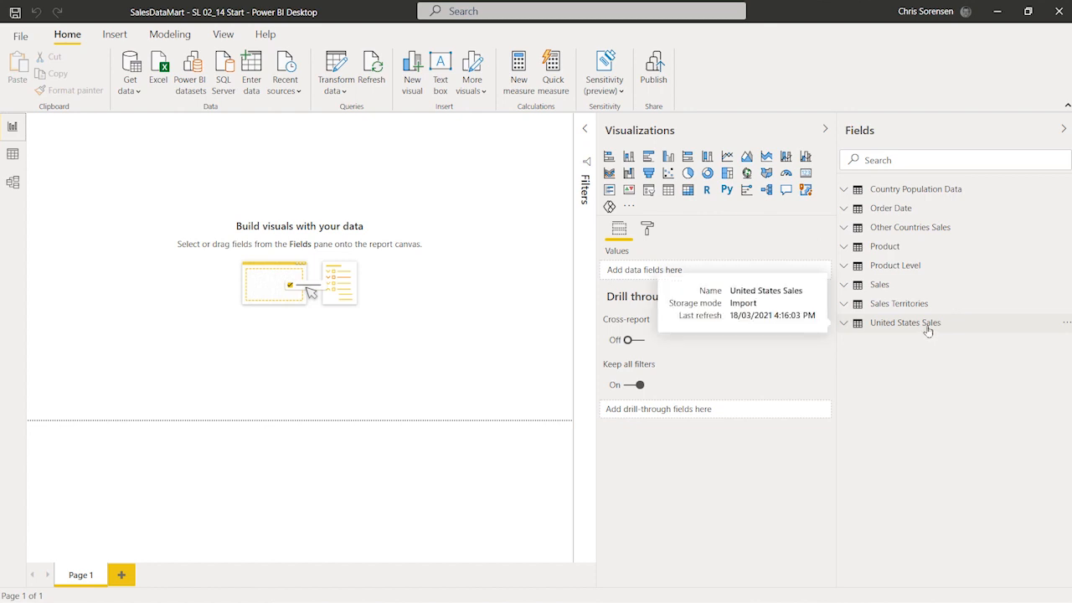
pyautogui.moveTo(910, 286)
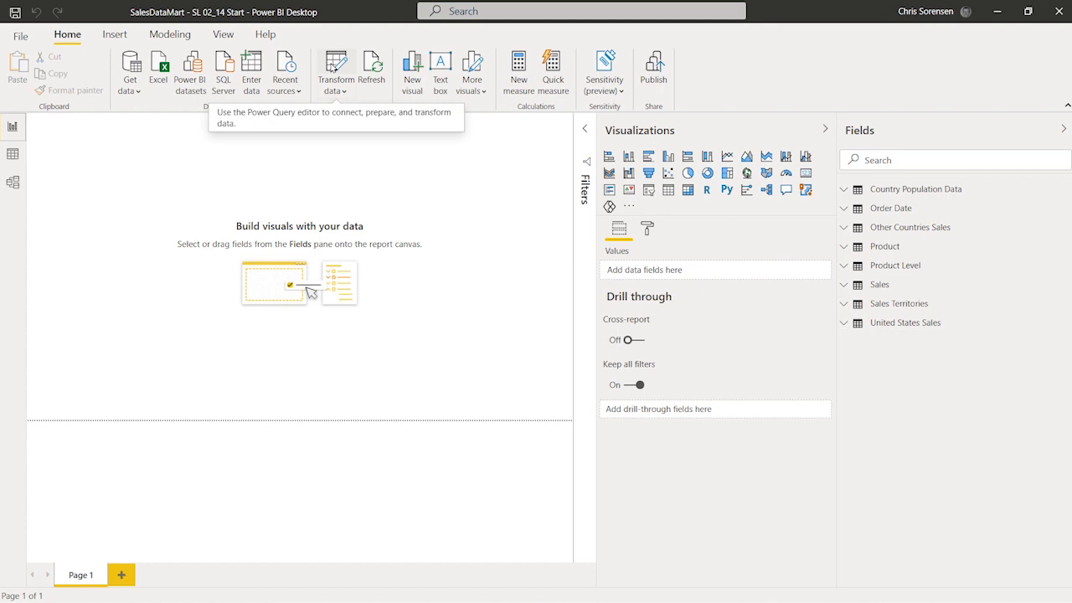
# Step: In the Power Query Editor, disable report loading for Country Population Data, United States Sales, Product Level and Other Countries Sales, and apply the changes
pyautogui.click(348, 62)
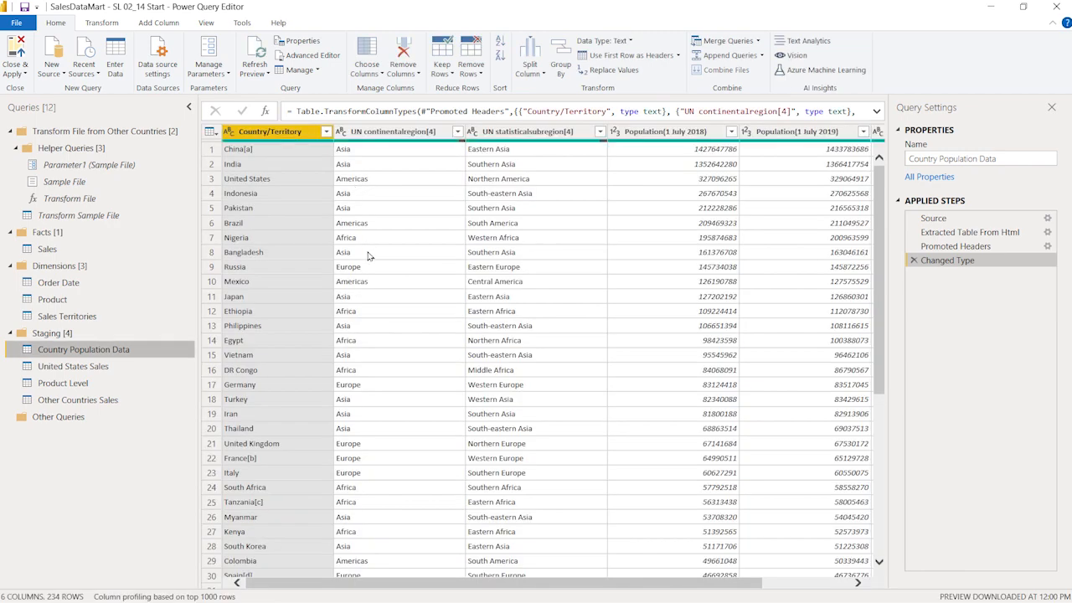
pyautogui.rightClick(115, 354)
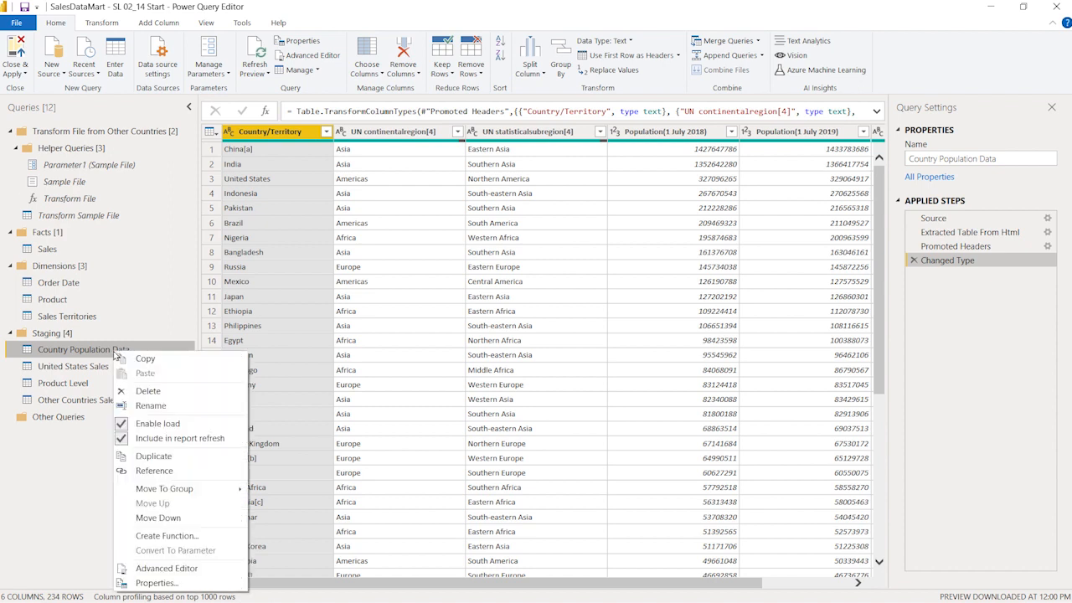
pyautogui.click(158, 423)
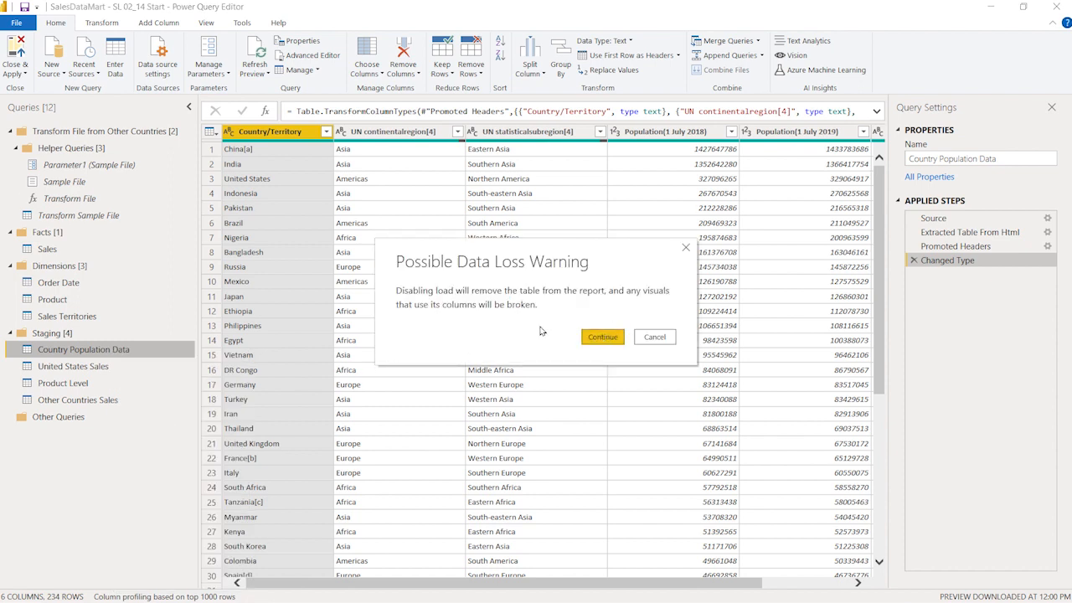
pyautogui.click(600, 338)
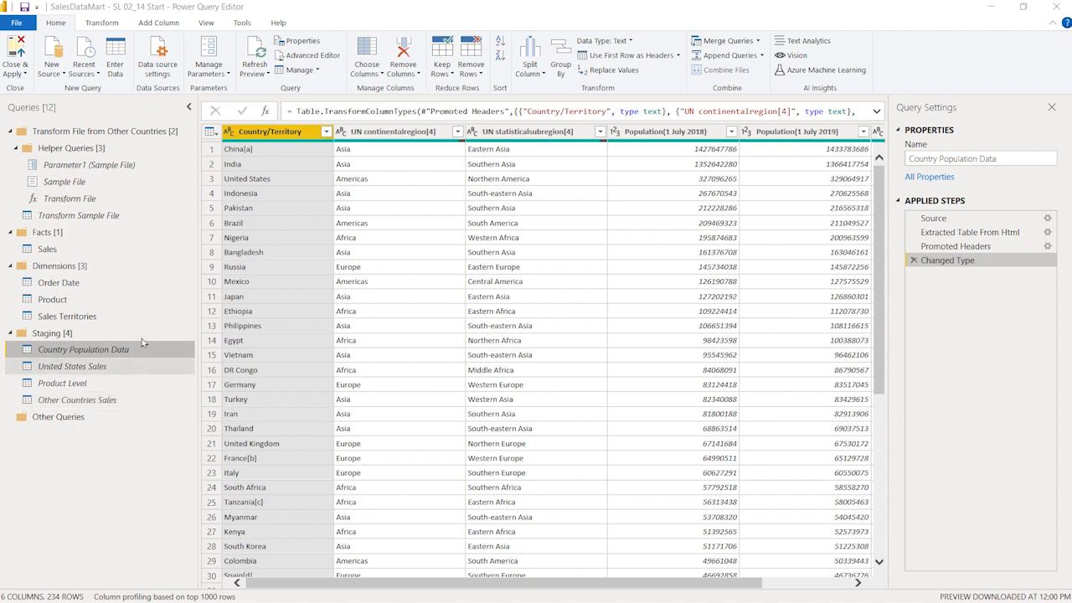
pyautogui.click(17, 52)
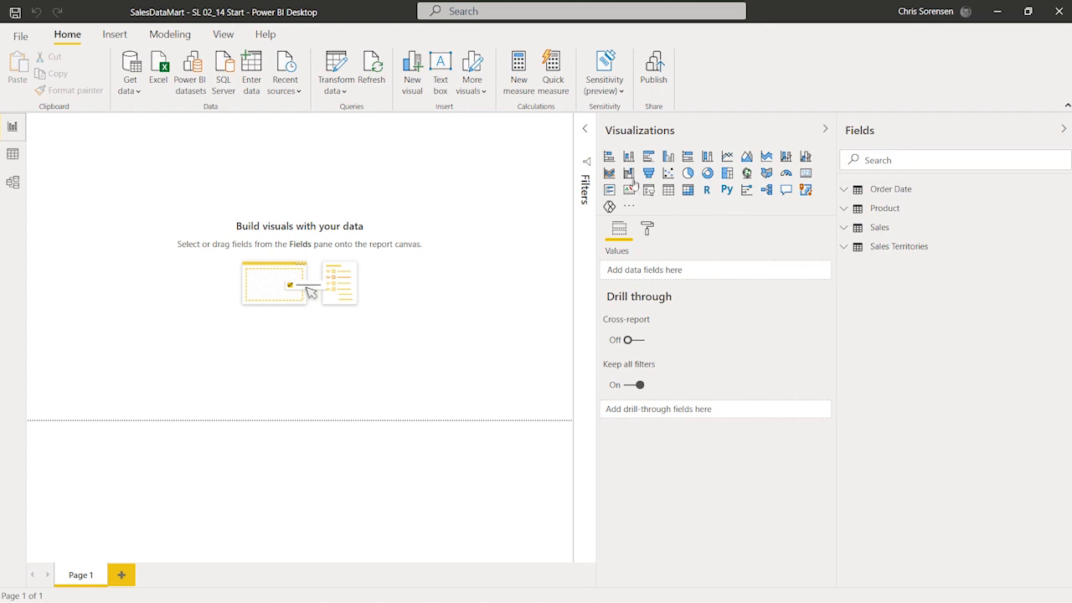
# Step: Reopen the Power Query Editor and add a description to the Product query saying the file comes from a Marketing contact and will be delivered monthly
pyautogui.click(333, 65)
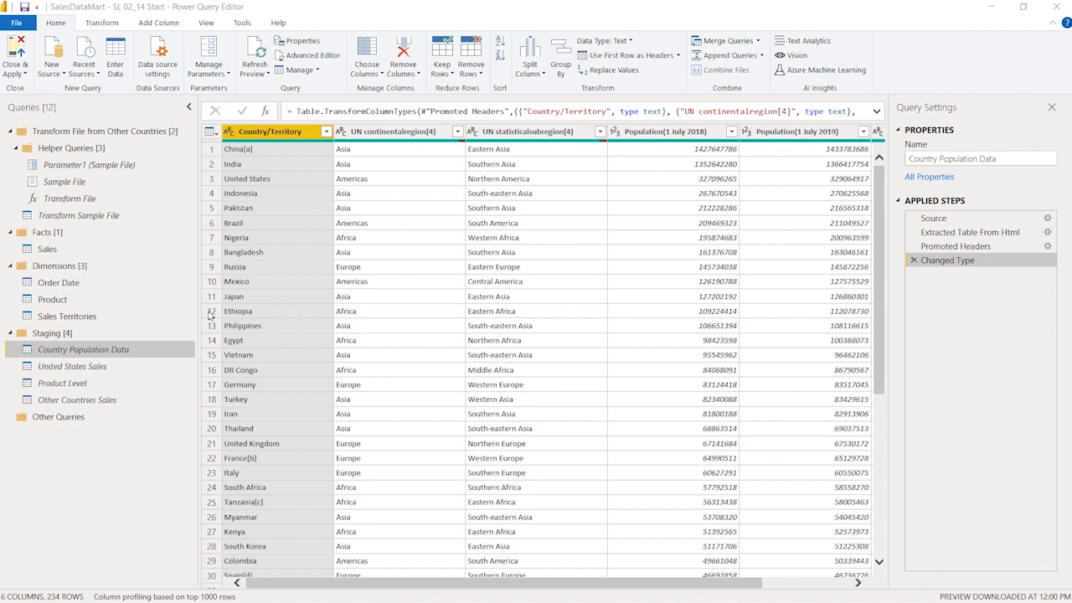
pyautogui.click(64, 305)
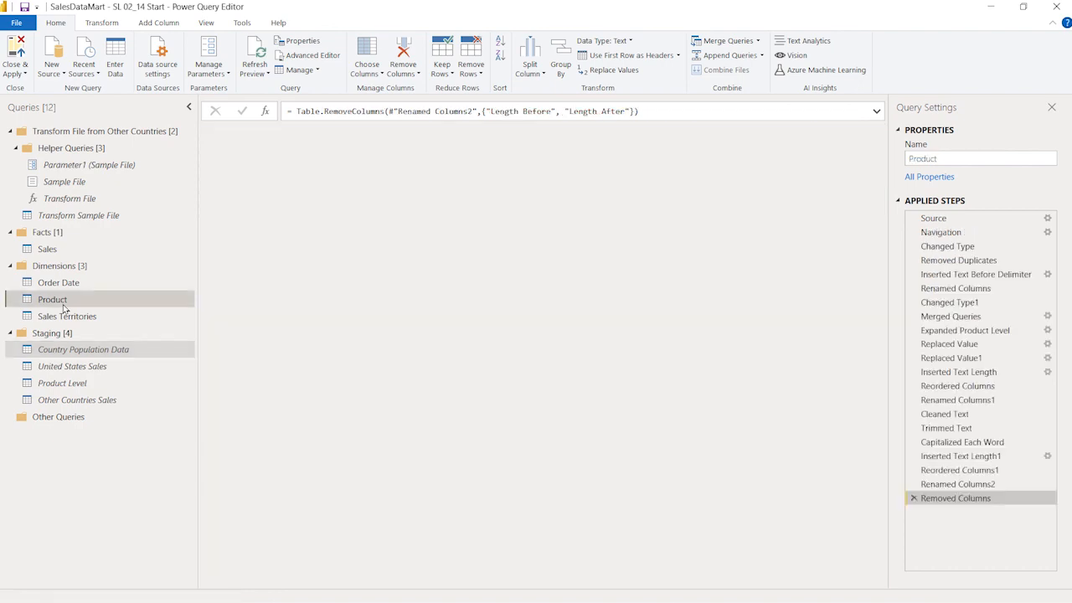
pyautogui.rightClick(131, 304)
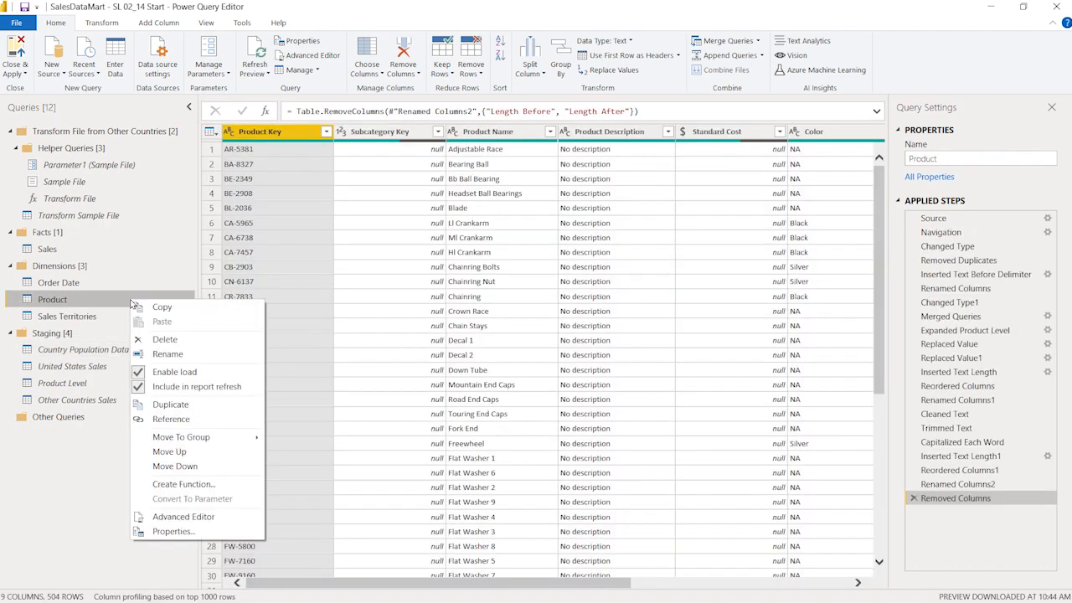
pyautogui.click(204, 532)
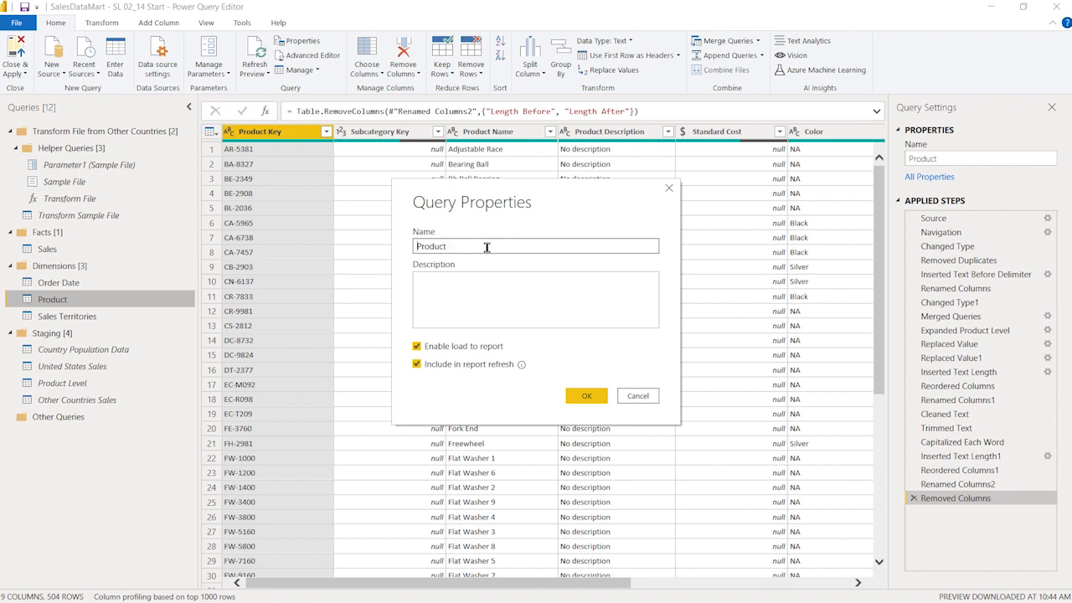
pyautogui.click(502, 289)
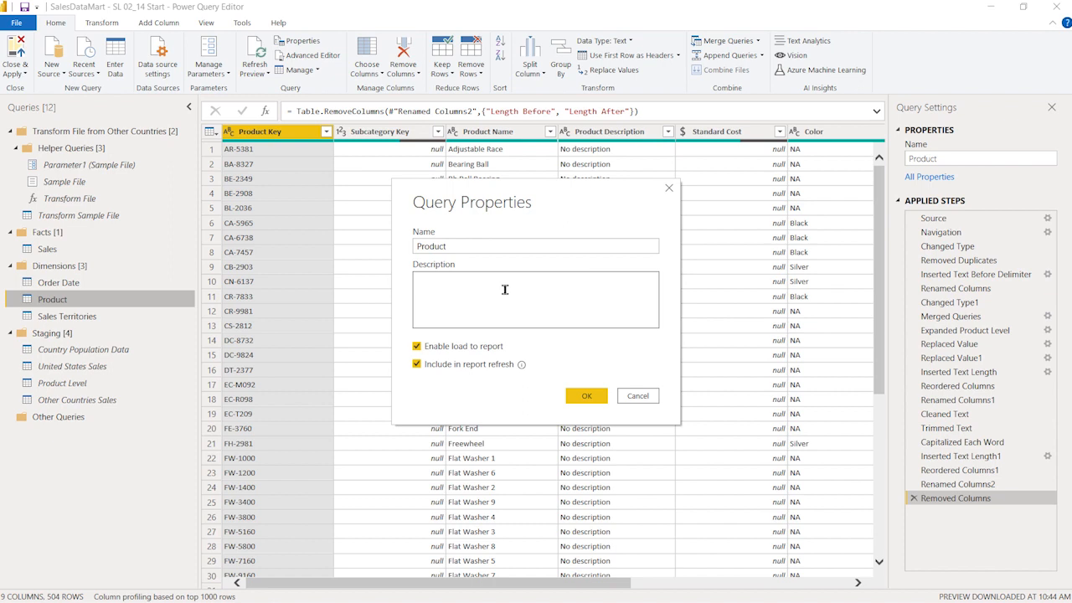
pyautogui.write('This file comes from Bob in Marketing and it will be delivered monthly')
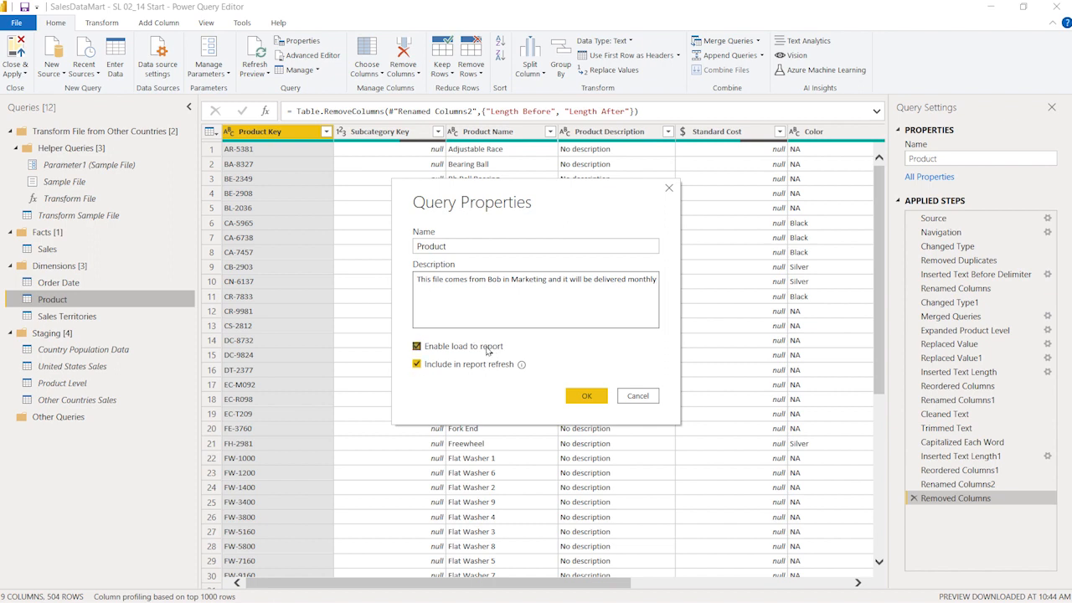
pyautogui.click(590, 396)
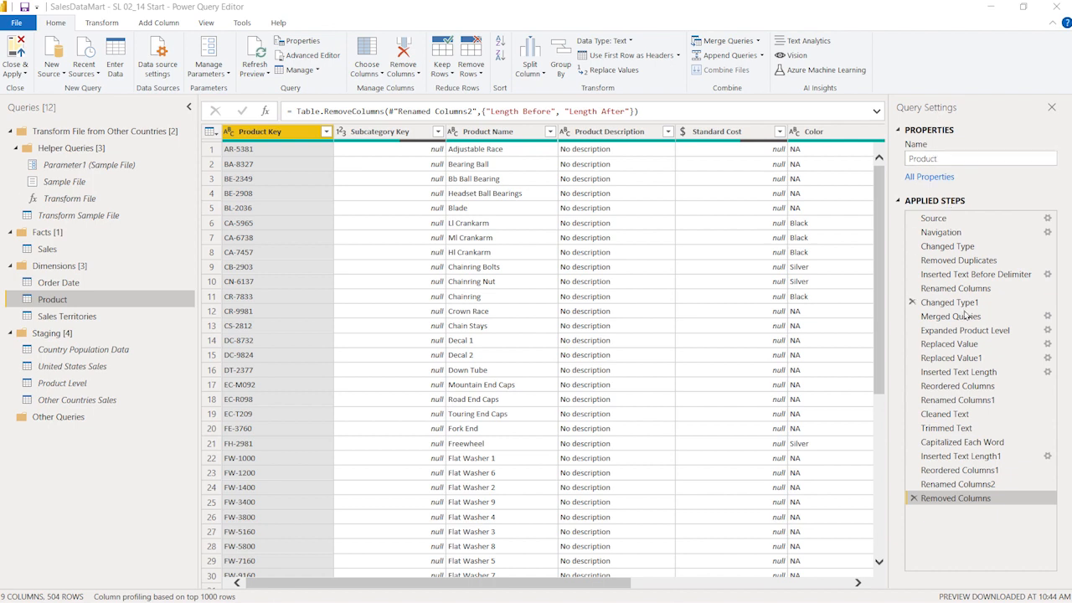
# Step: Rename the Cleaned Text step "Removed non-printable characters" with the description "Data sources was found to have non-printable characters that we needed to remove"
pyautogui.click(978, 413)
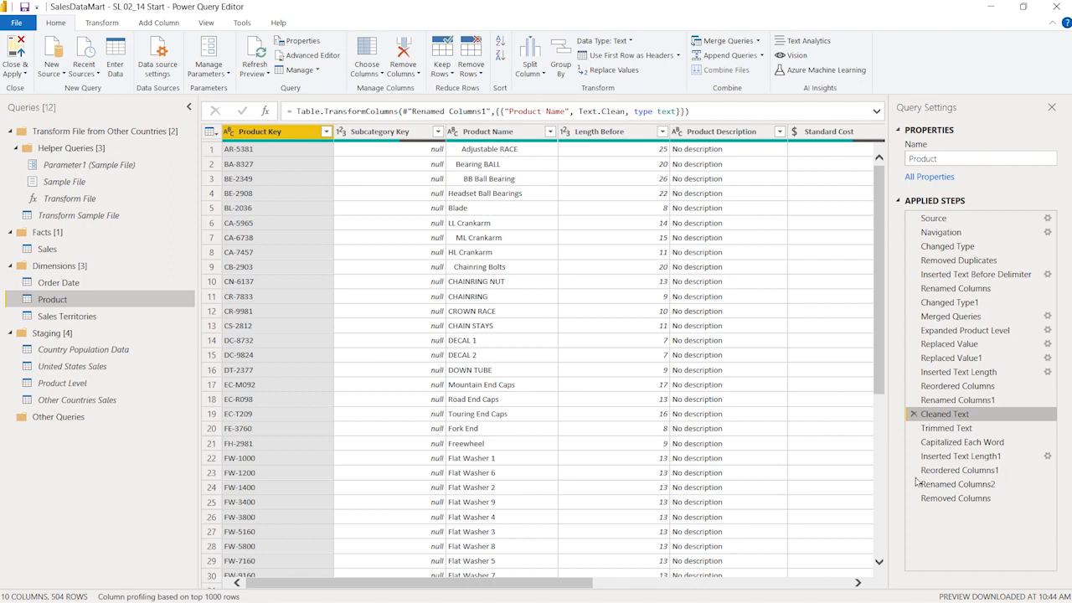
pyautogui.rightClick(969, 416)
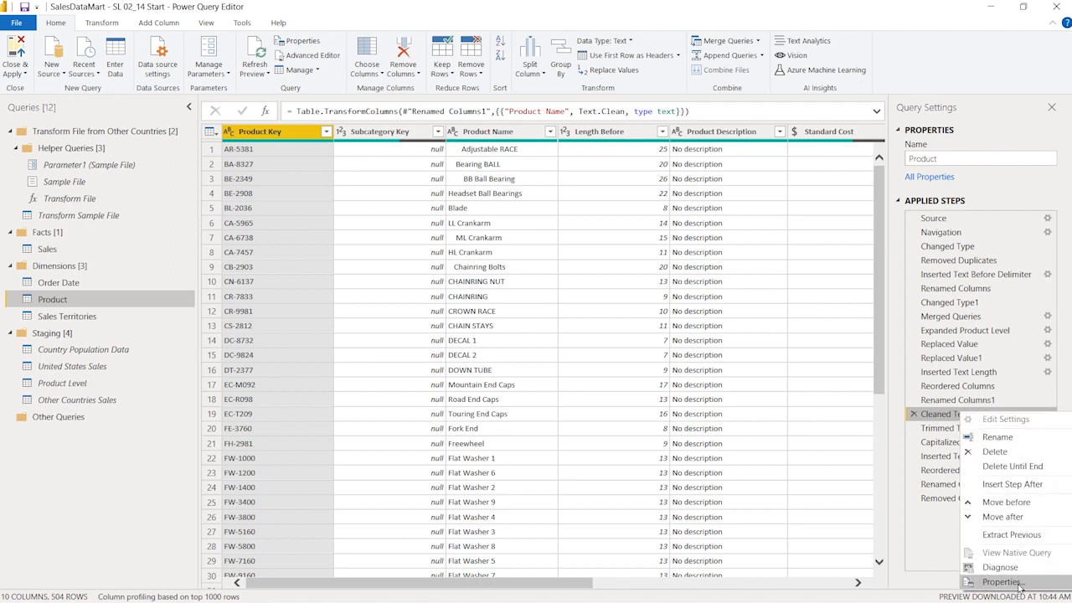
pyautogui.click(1002, 582)
pyautogui.click(551, 310)
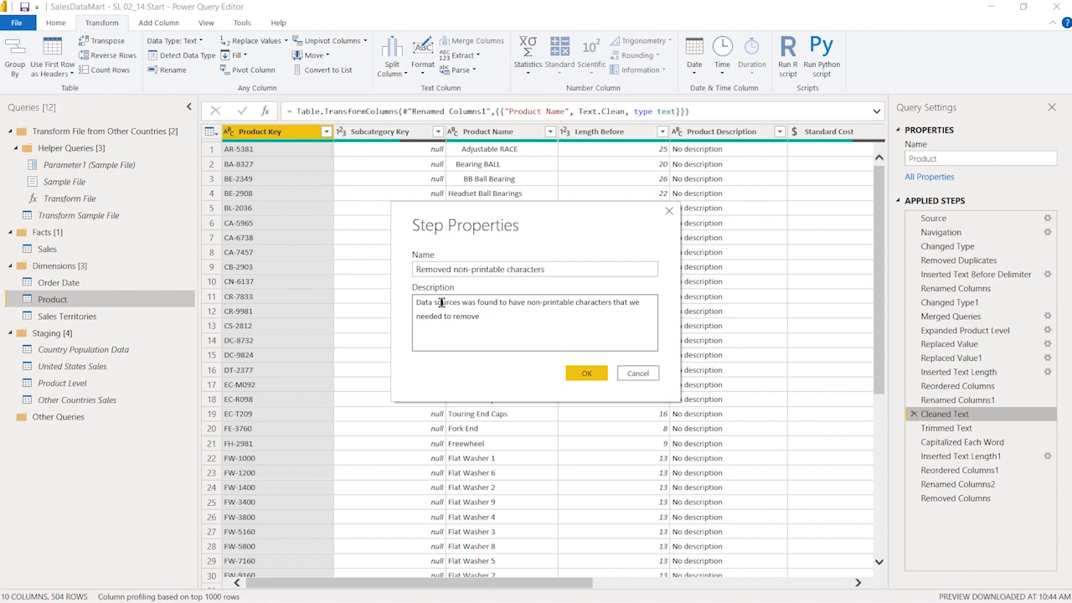
pyautogui.click(578, 374)
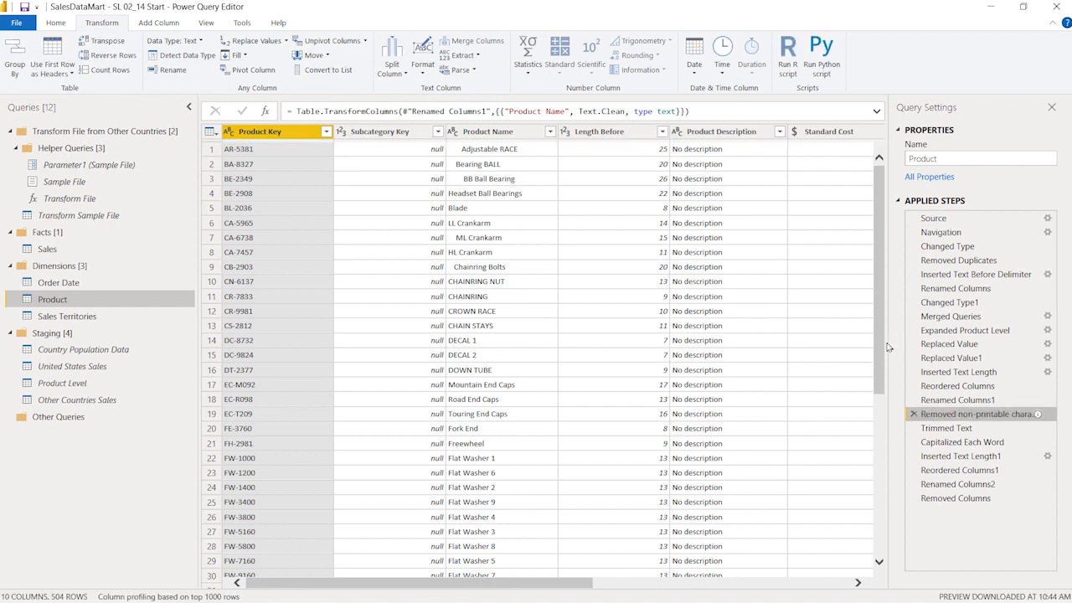
# Step: Widen the Query Settings pane to fit the full applied step names and check the description of Removed non-printable characters
pyautogui.moveTo(880, 343); pyautogui.dragTo(822, 360)
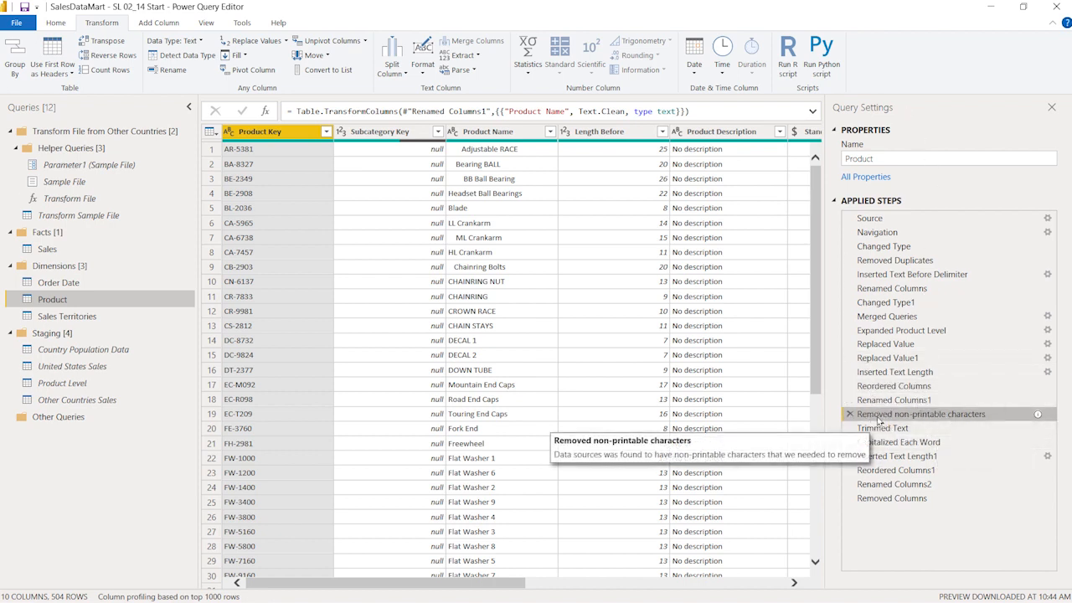
pyautogui.moveTo(971, 415)
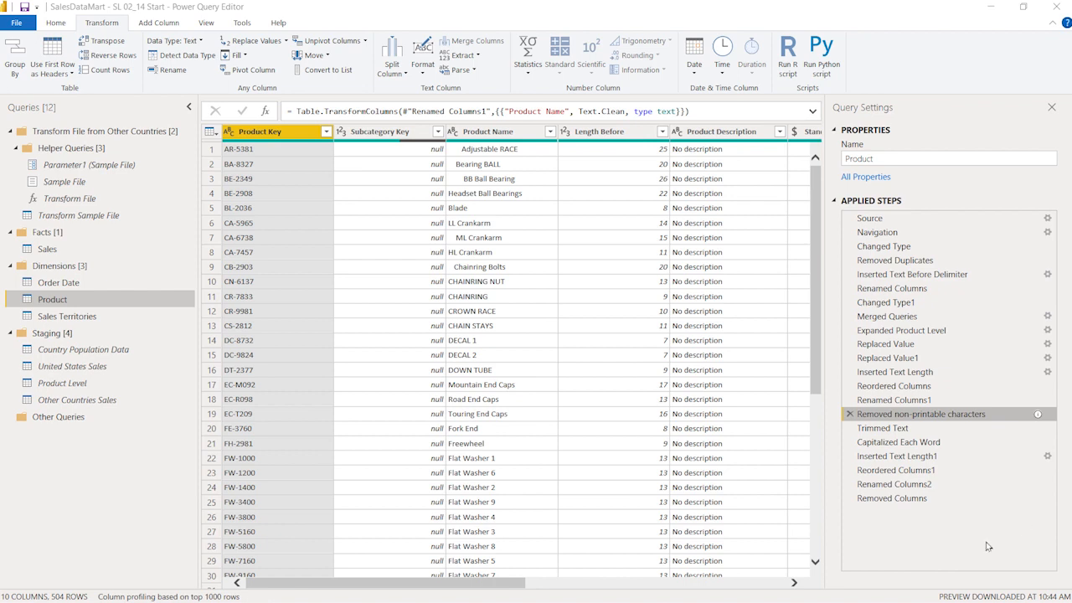
# Step: Try moving the Product query's Removed Columns step ahead of Renamed Columns2, and move it back to the end
pyautogui.click(903, 499)
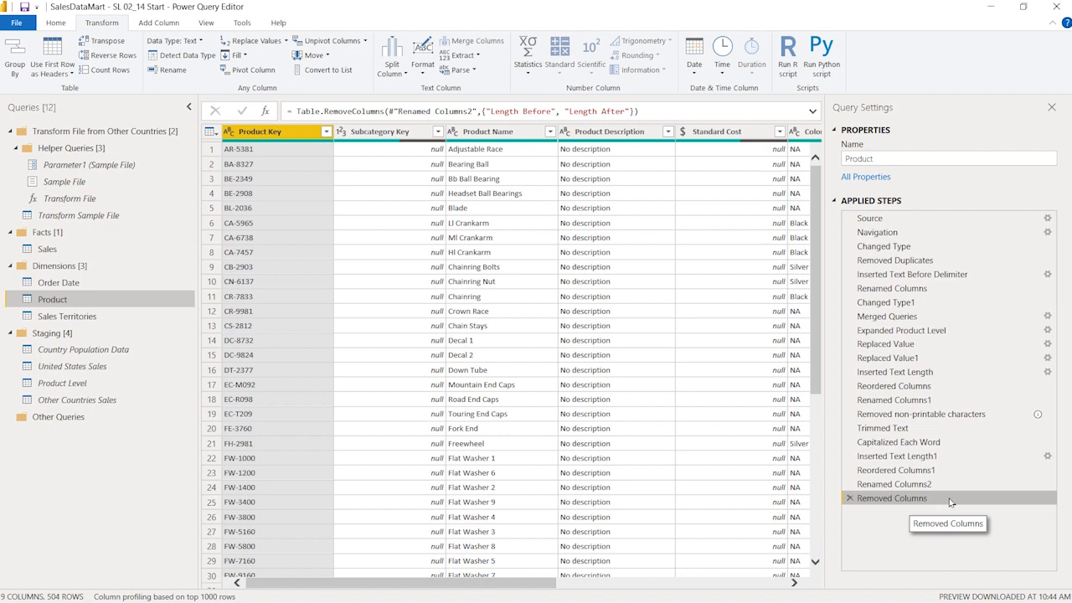
pyautogui.moveTo(950, 496); pyautogui.dragTo(955, 484)
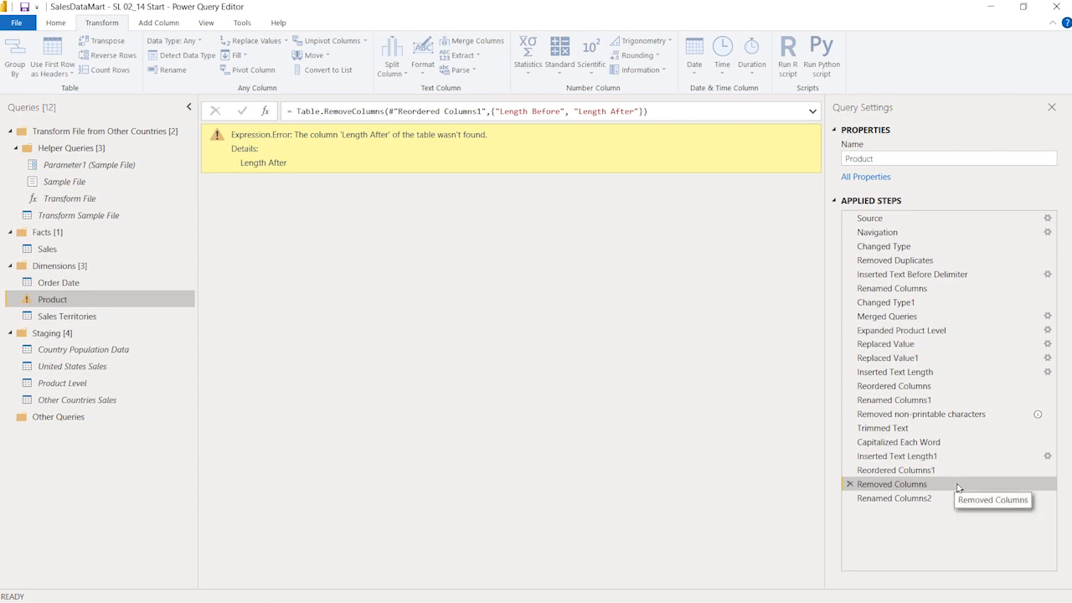
pyautogui.moveTo(945, 486); pyautogui.dragTo(945, 509)
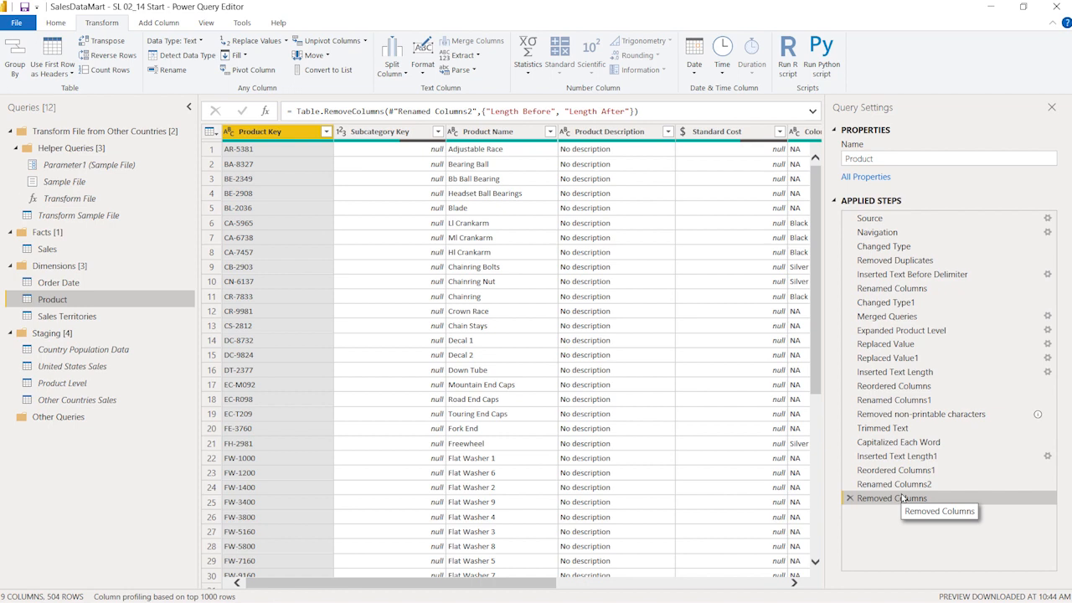
# Step: Compare the Renamed Columns2 and Removed Columns steps of the Product query, and delete the Removed Columns step
pyautogui.click(900, 488)
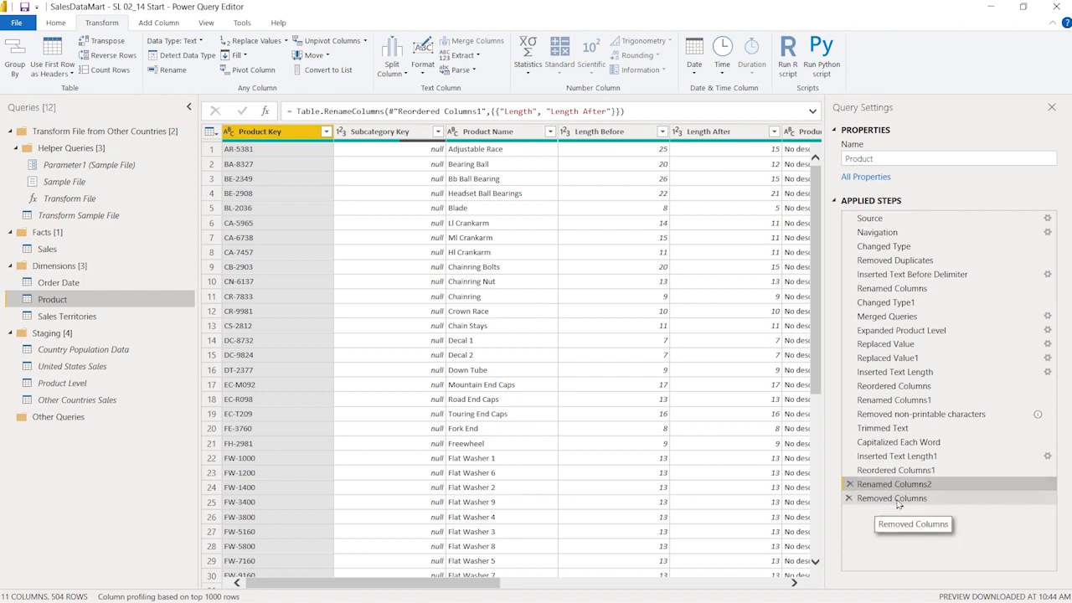
pyautogui.click(897, 501)
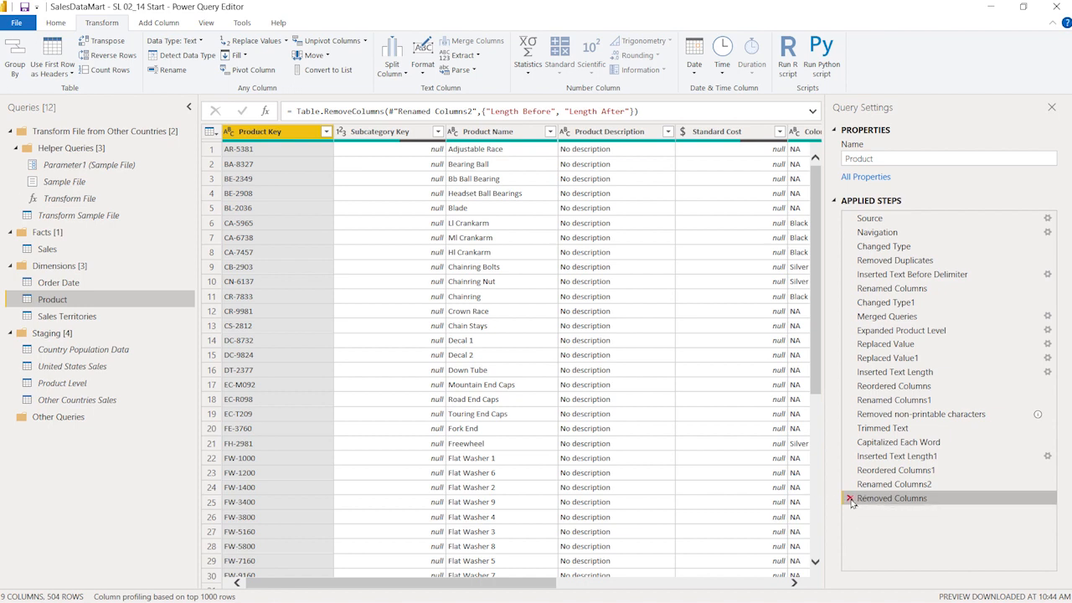
pyautogui.click(849, 498)
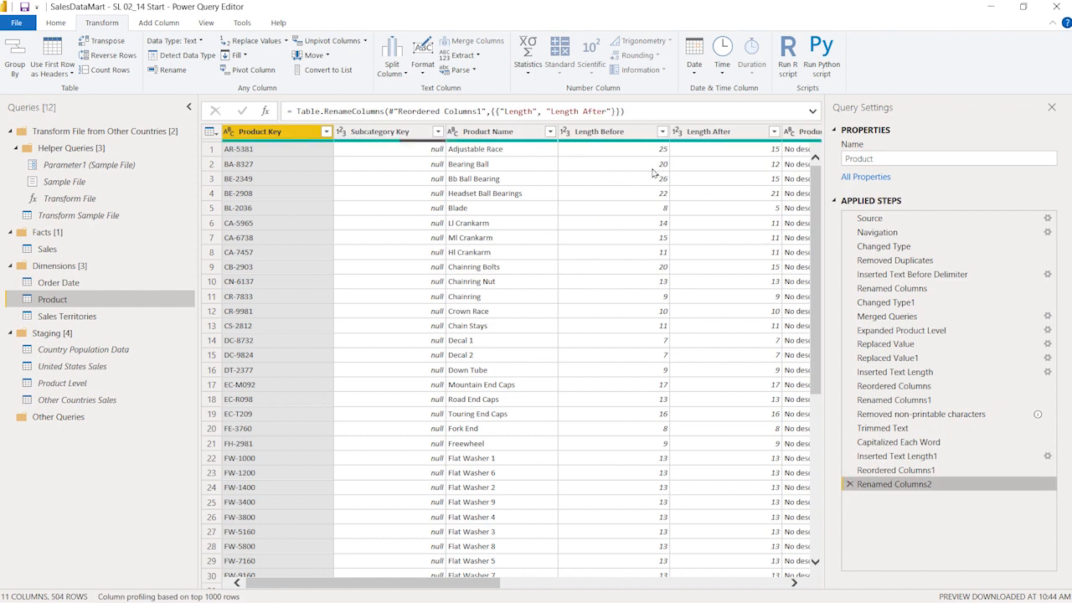
# Step: Remove the Length Before and Length After columns from the Product query
pyautogui.click(622, 141)
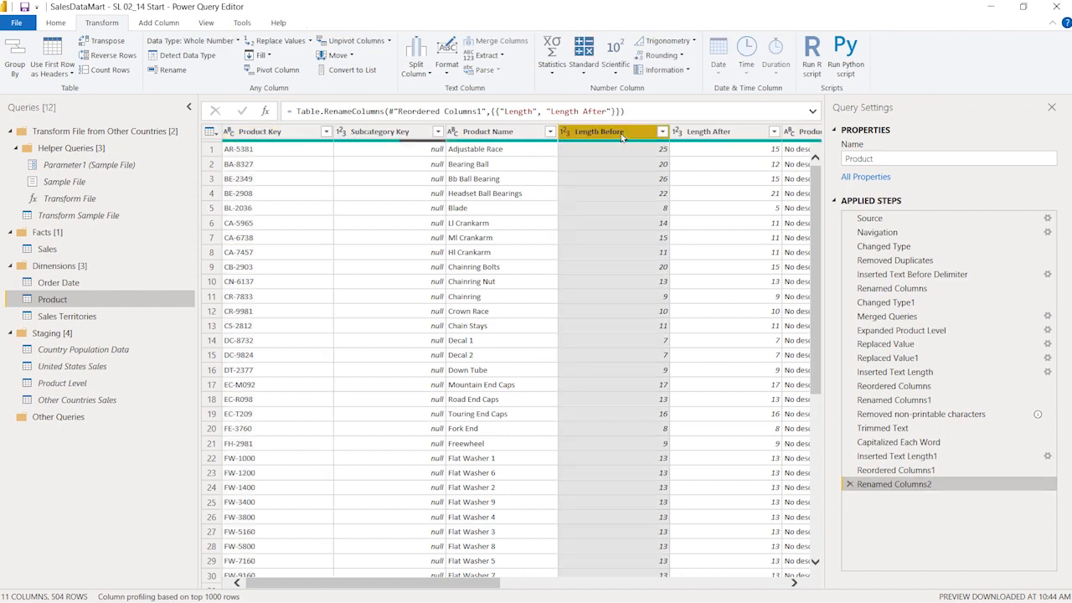
pyautogui.keyDown('ctrl'); pyautogui.click(709, 134); pyautogui.keyUp('ctrl')
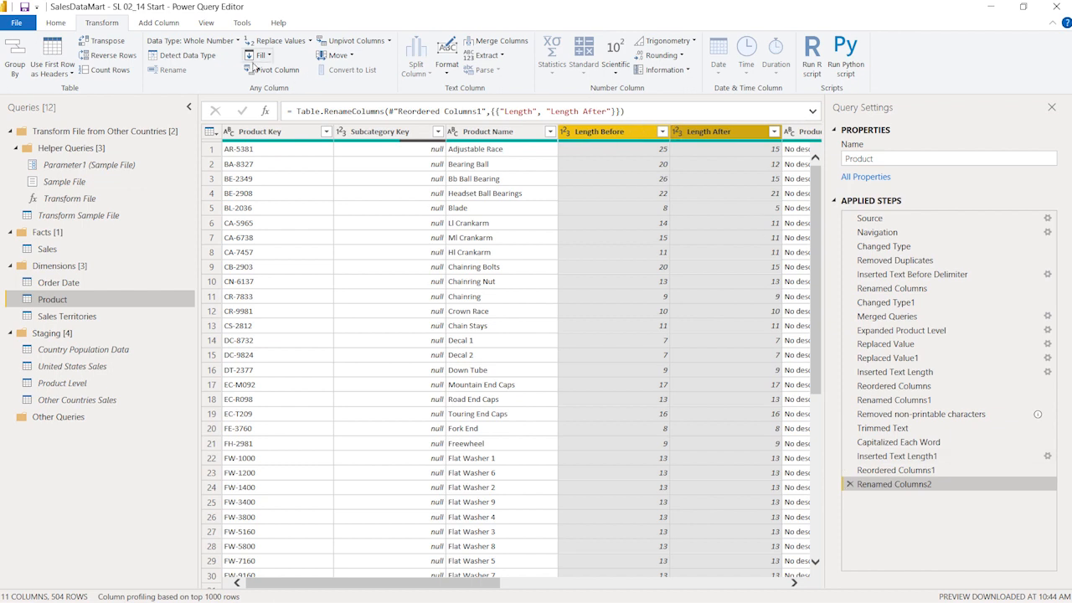
pyautogui.click(57, 25)
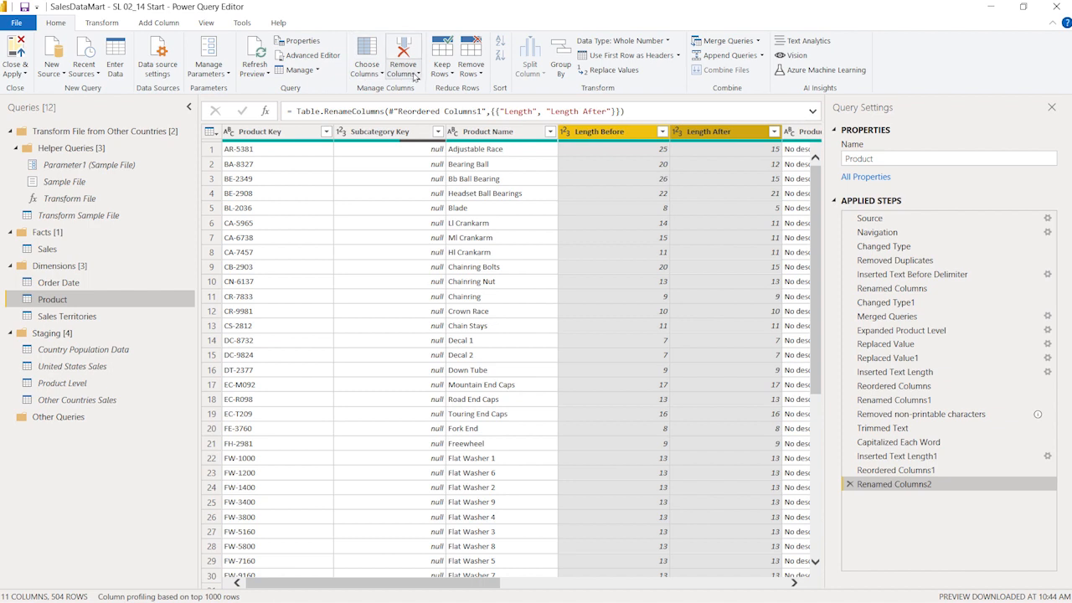
pyautogui.click(405, 74)
pyautogui.click(457, 89)
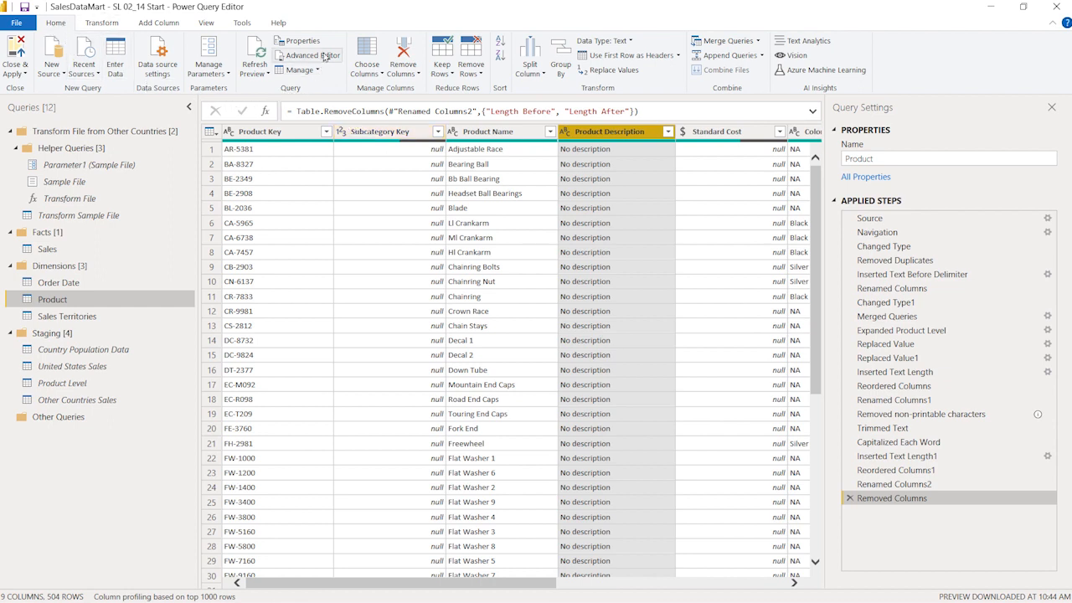
# Step: Review the Product query's M code in the Advanced Editor, including the comment for the documented step, and close it
pyautogui.click(328, 58)
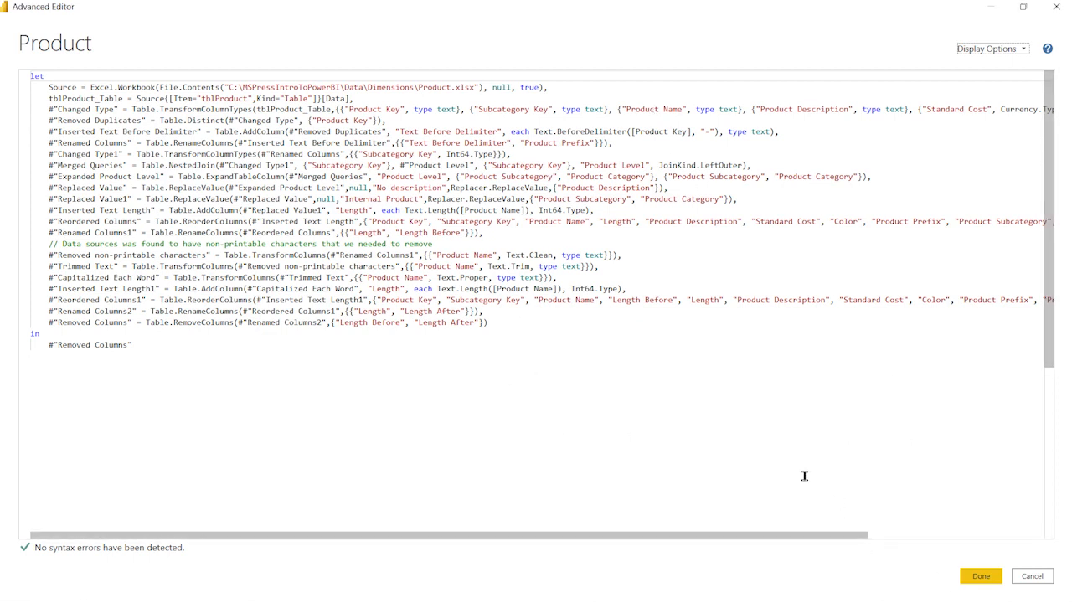
pyautogui.click(980, 576)
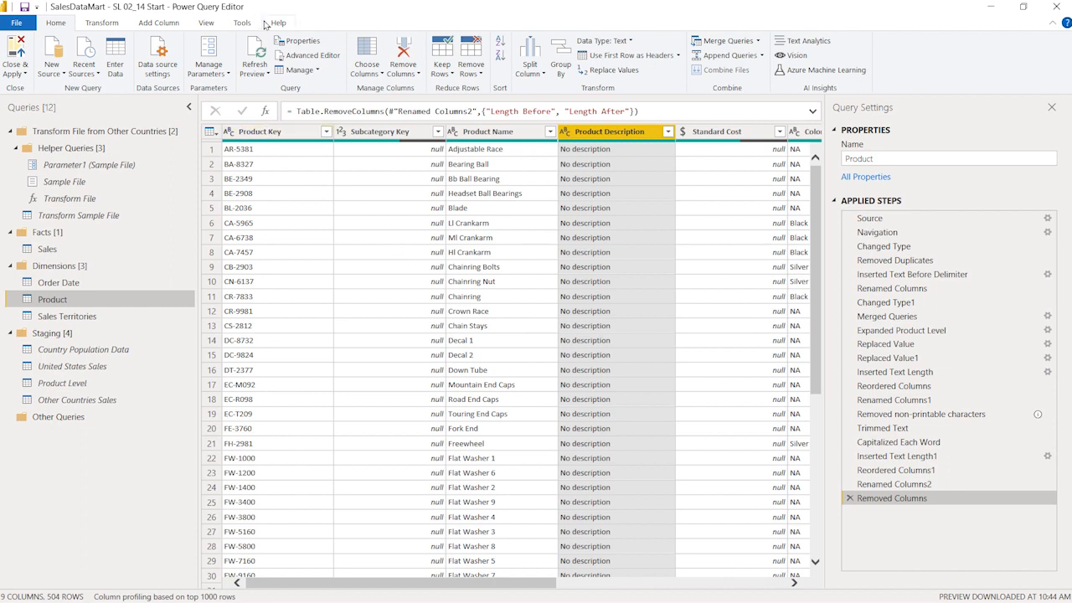
# Step: Show the Query Dependencies diagram at full window size and fit all queries into the view
pyautogui.click(205, 23)
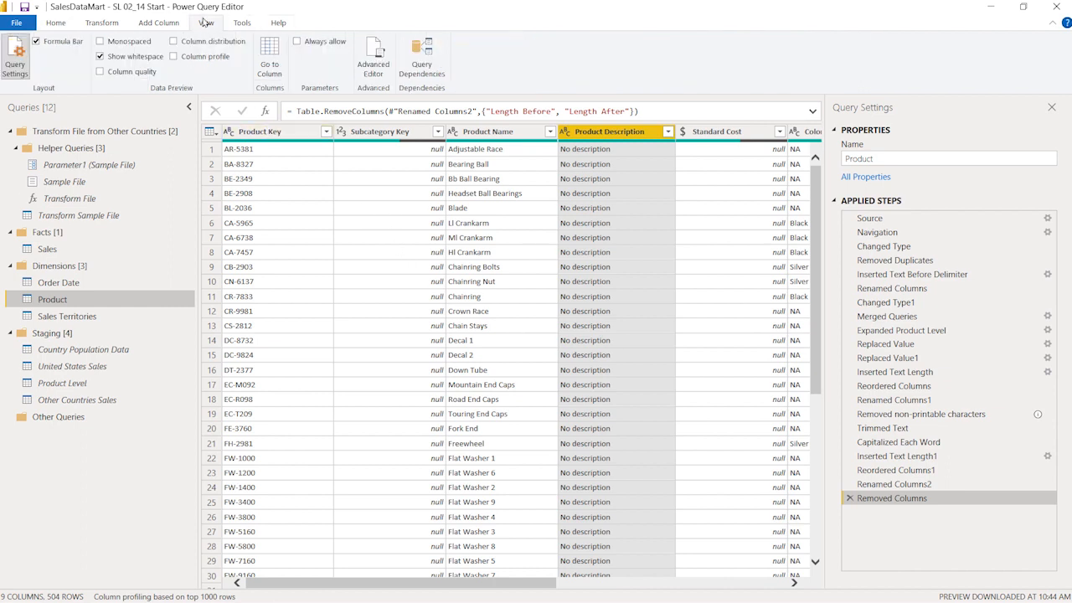
pyautogui.click(429, 54)
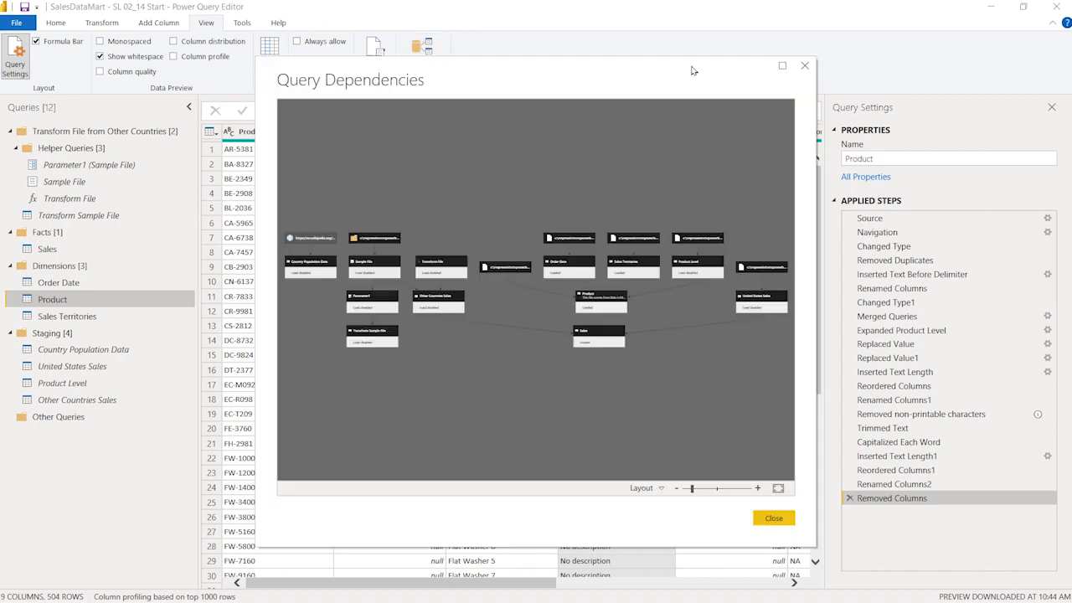
pyautogui.click(782, 65)
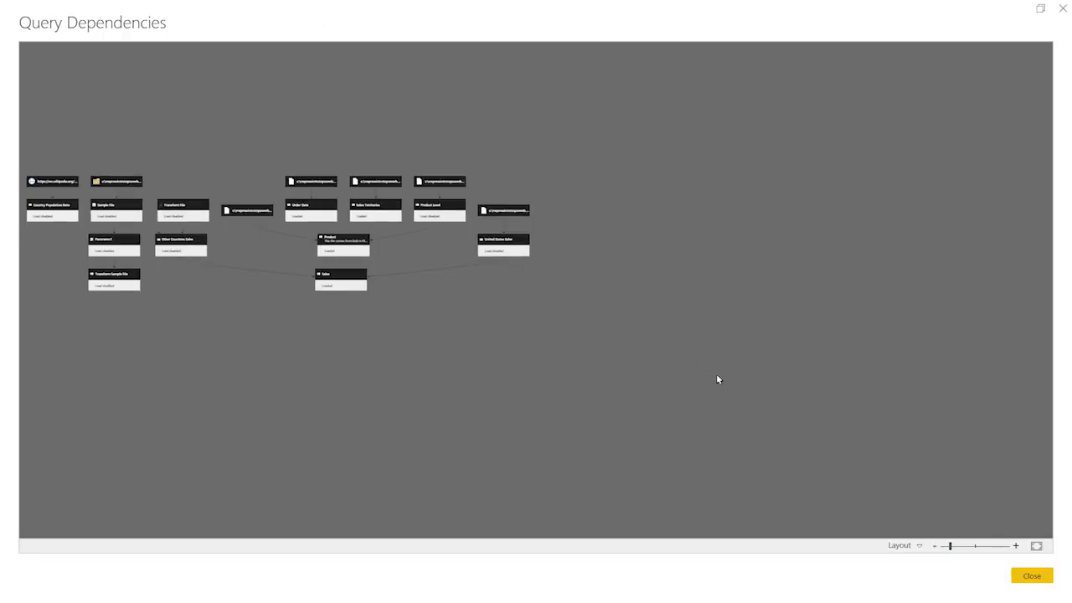
pyautogui.click(1036, 545)
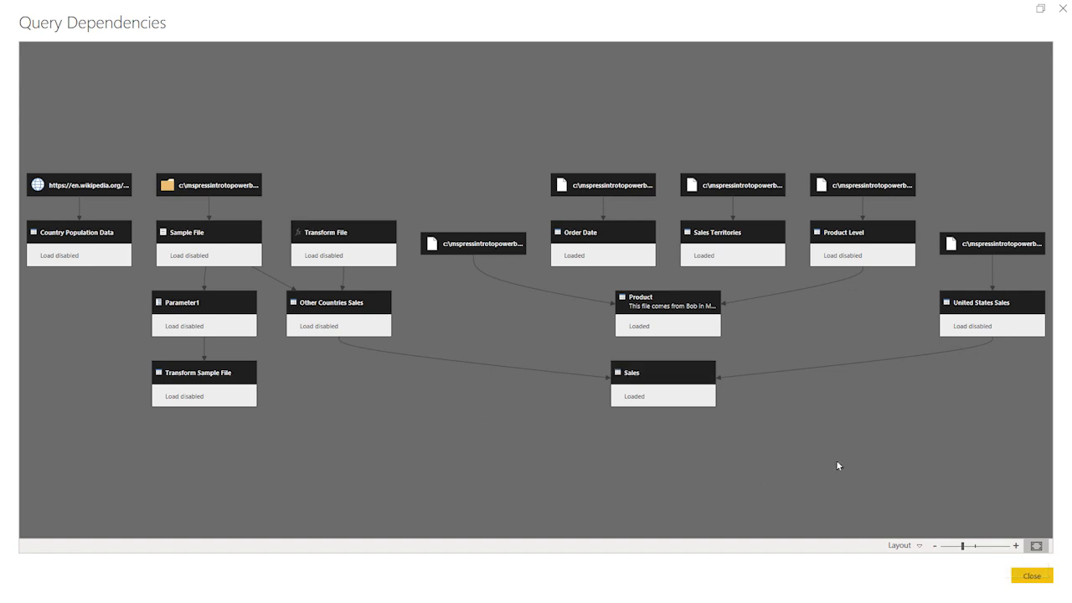
# Step: Trace the Sales query's dependencies through United States Sales and Other Countries Sales back to their source files
pyautogui.moveTo(882, 455); pyautogui.dragTo(751, 462)
pyautogui.moveTo(963, 545); pyautogui.dragTo(977, 549)
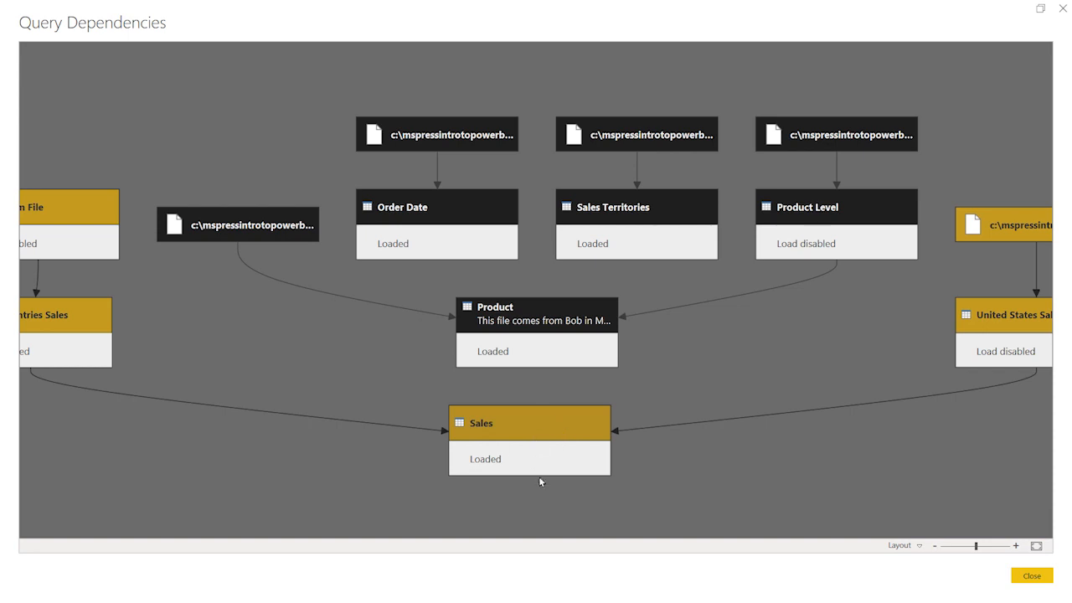
pyautogui.moveTo(926, 494); pyautogui.dragTo(771, 487)
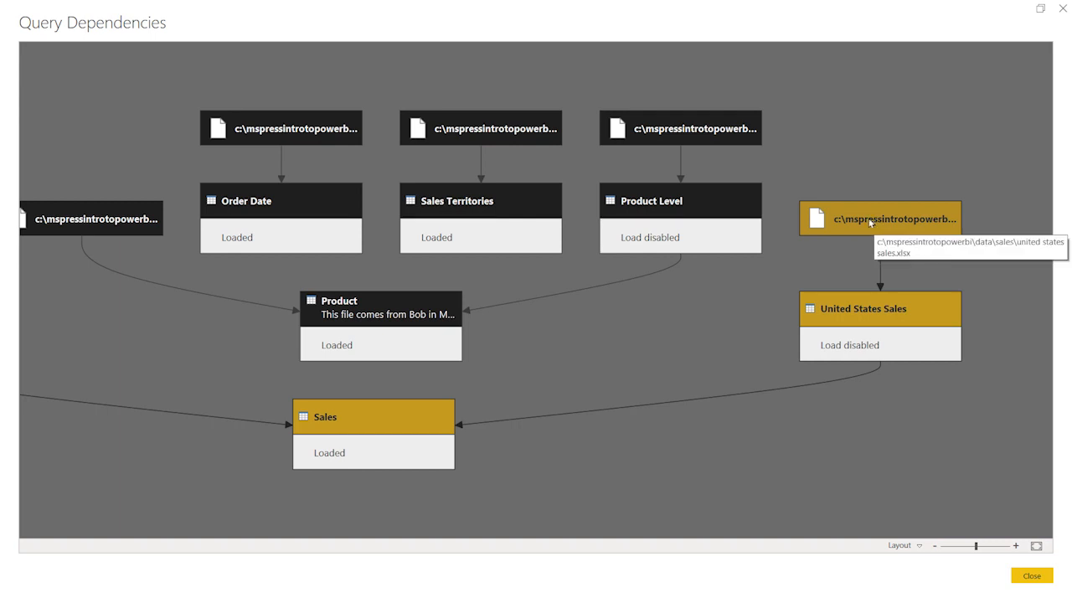
pyautogui.moveTo(536, 478); pyautogui.dragTo(818, 445)
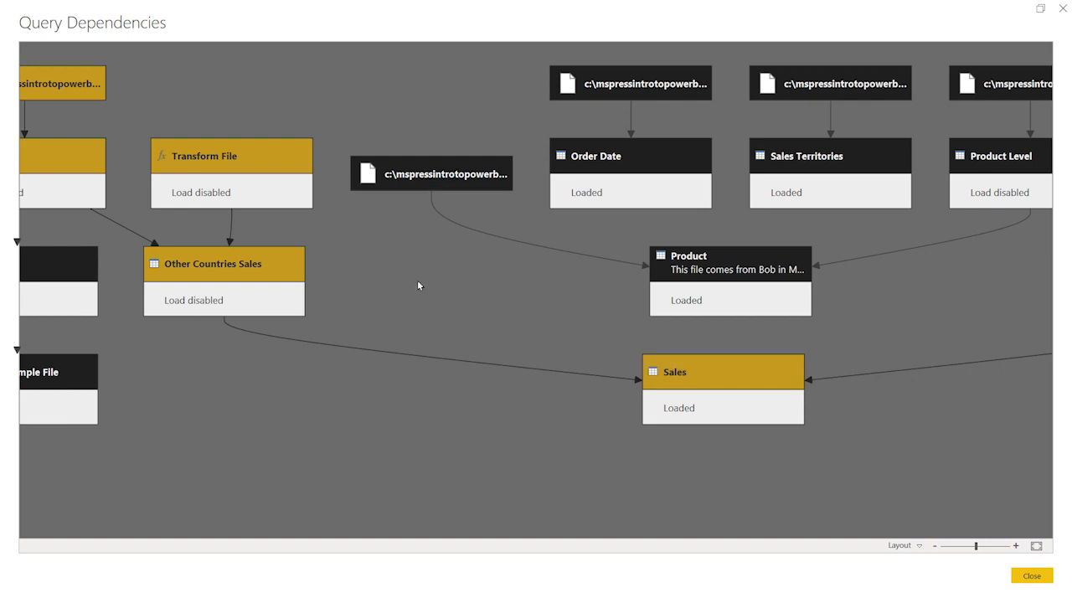
pyautogui.moveTo(418, 282); pyautogui.dragTo(543, 323)
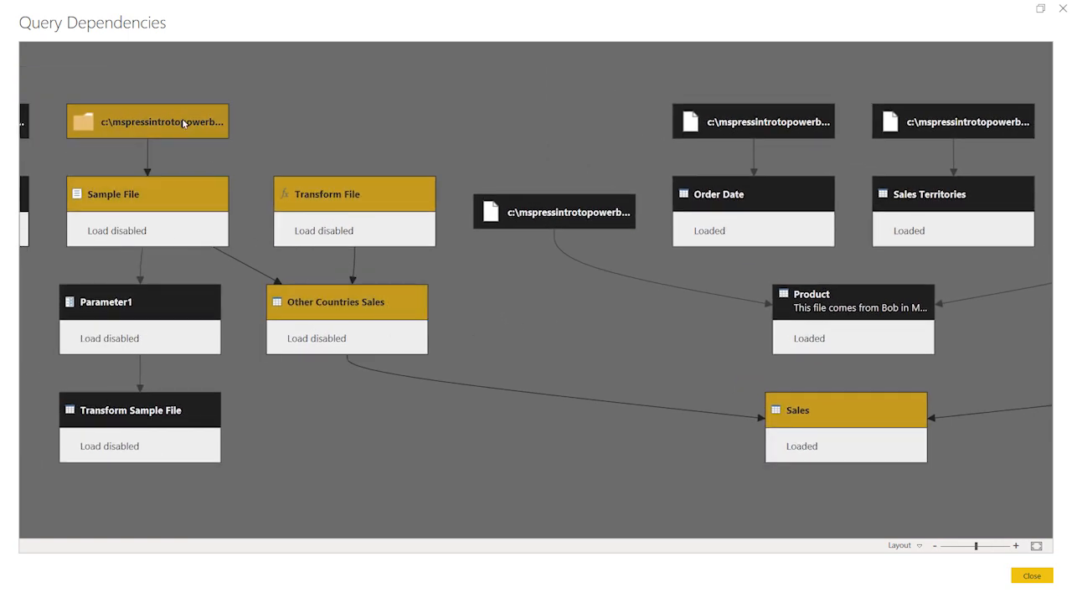
# Step: Highlight the Product query's dependencies to examine its source file and Product Level link, and close the dependency diagram
pyautogui.moveTo(624, 385); pyautogui.dragTo(468, 406)
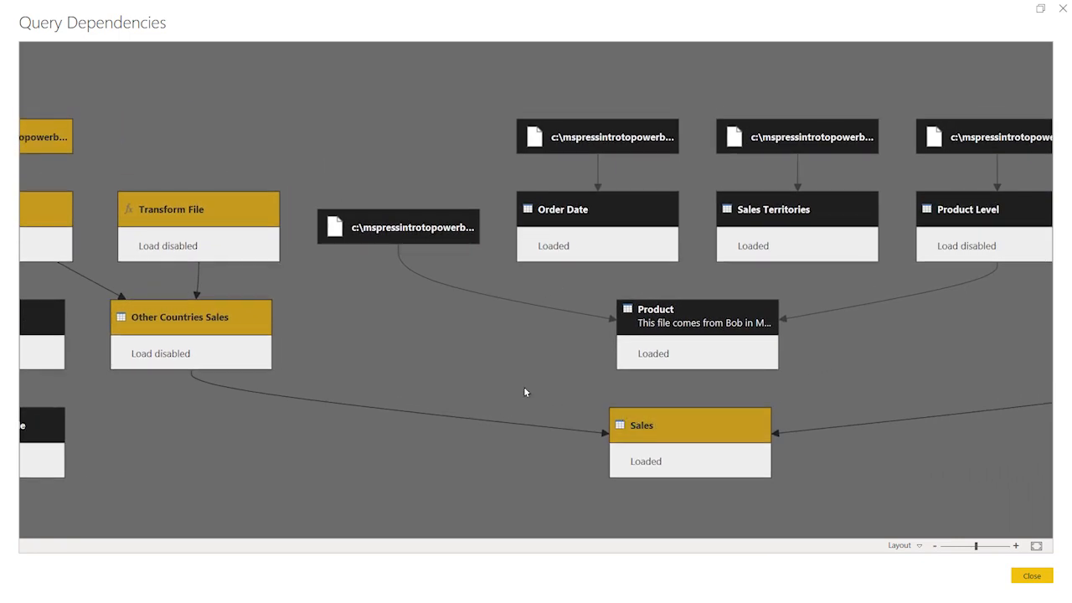
pyautogui.moveTo(880, 394); pyautogui.dragTo(751, 376)
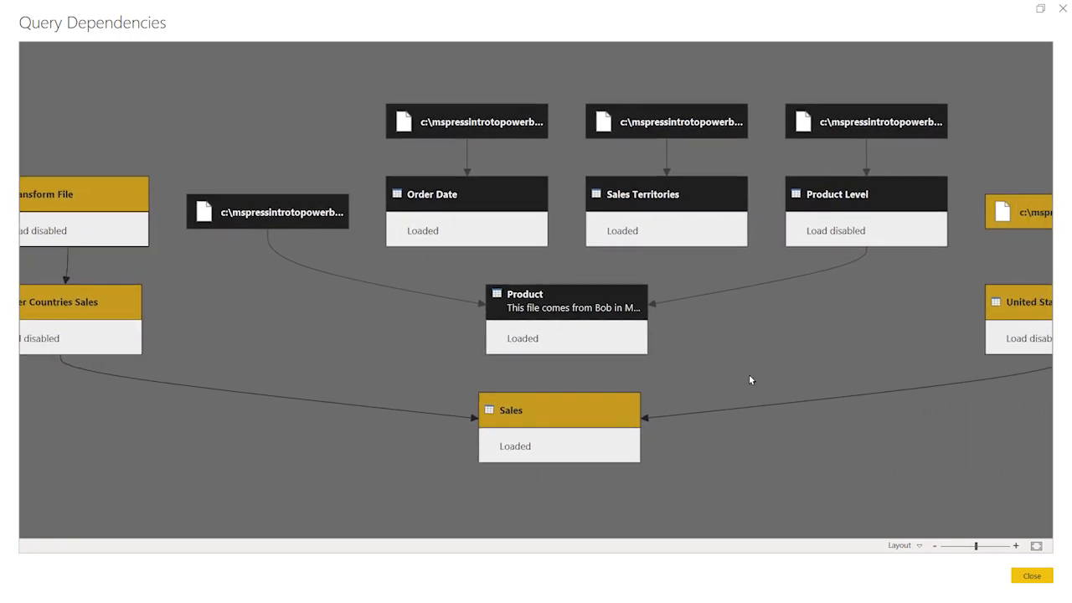
pyautogui.click(549, 306)
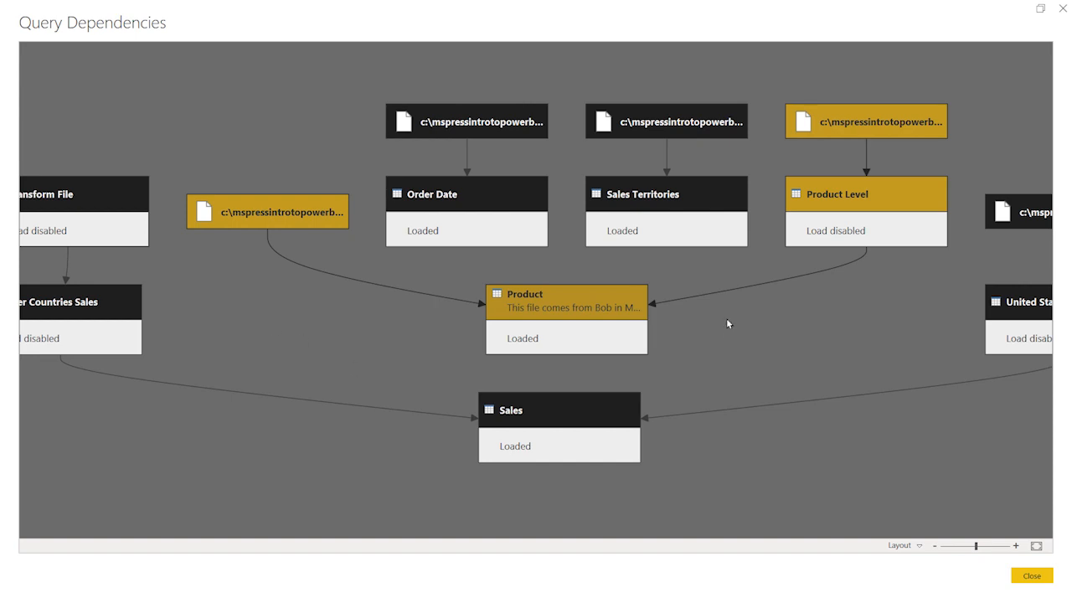
pyautogui.click(1037, 578)
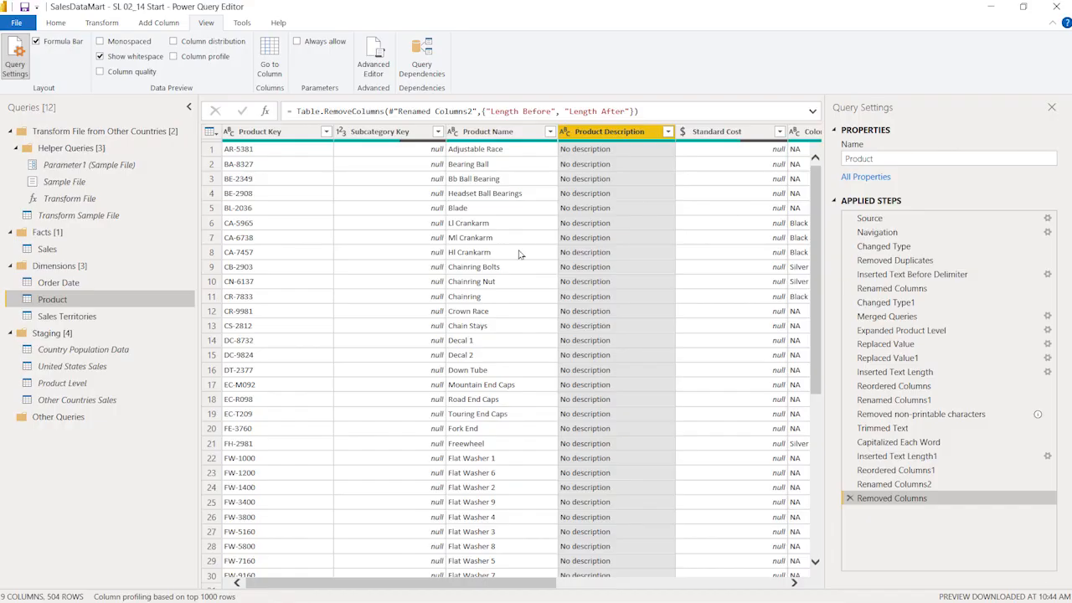